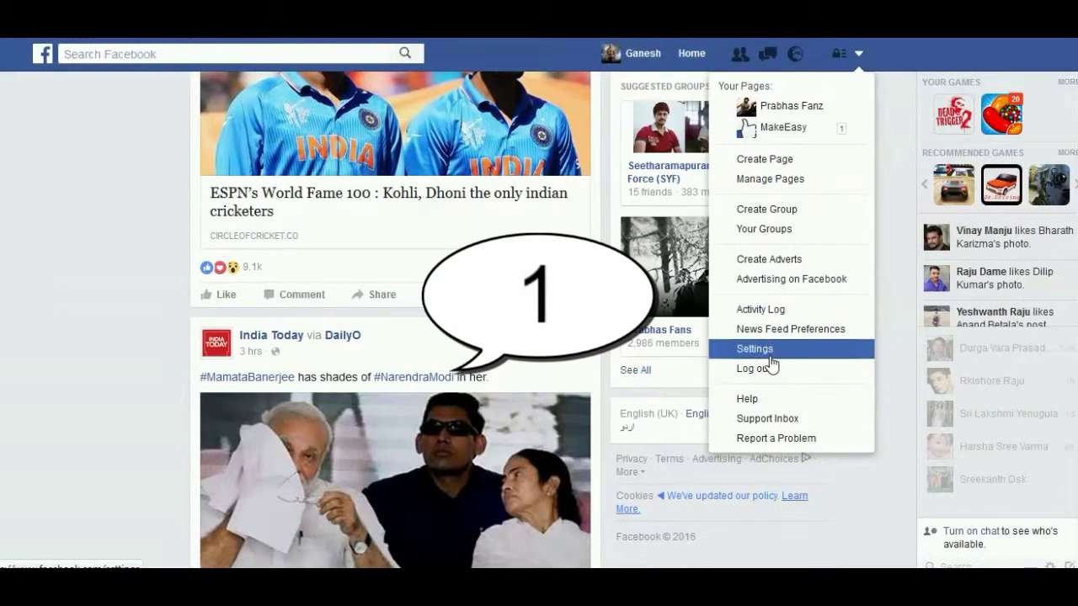
# From Settings, follow the 'Download a copy' link under General Account Settings
pyautogui.click(768, 356)
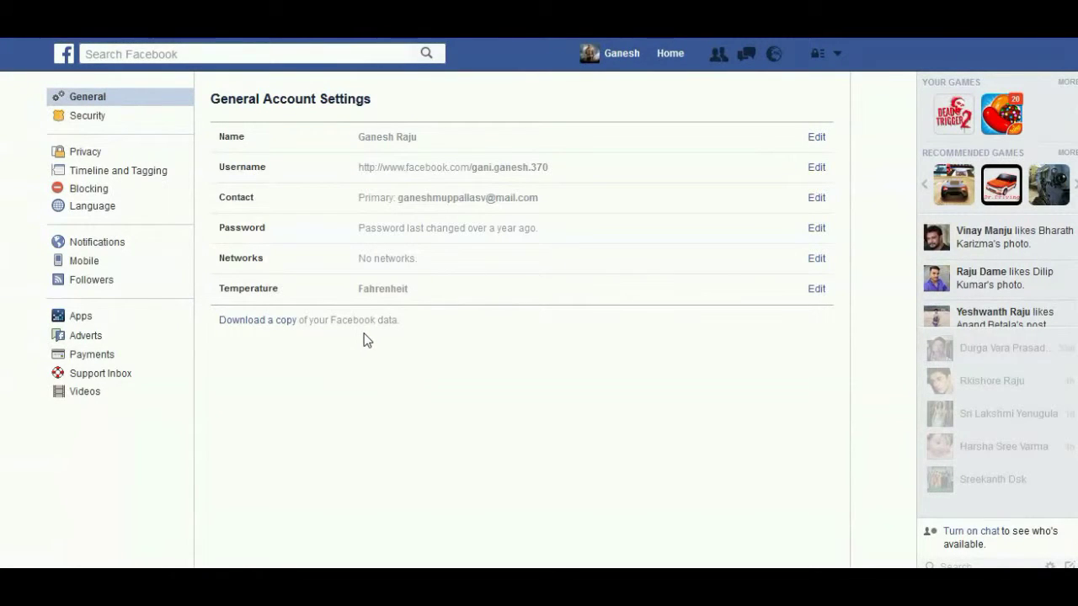
pyautogui.click(281, 330)
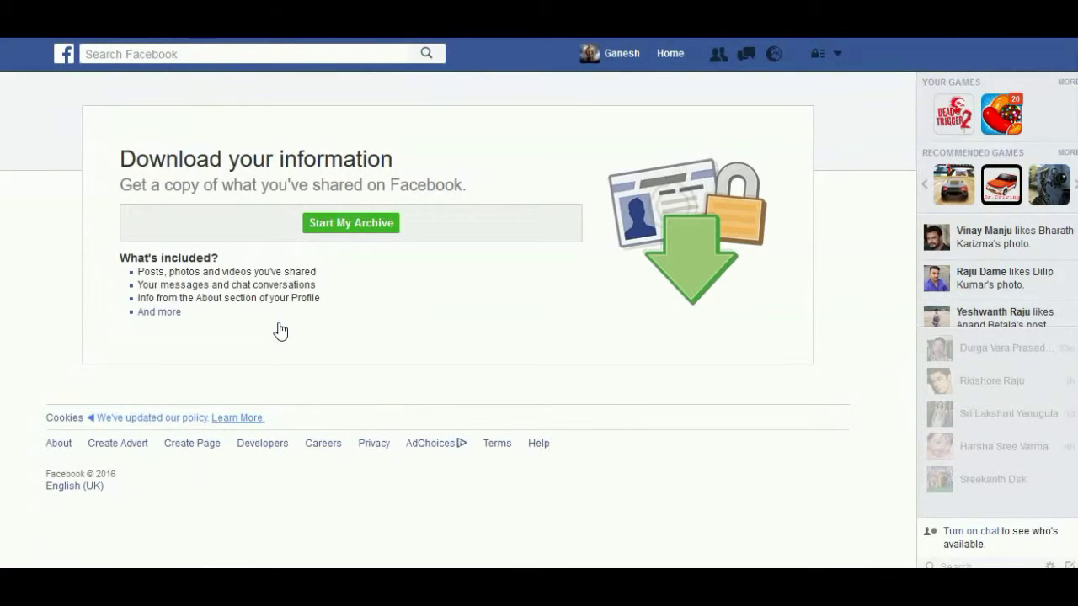
# Request a personal data archive with Start My Archive and acknowledge the Download Requested notice
pyautogui.click(340, 231)
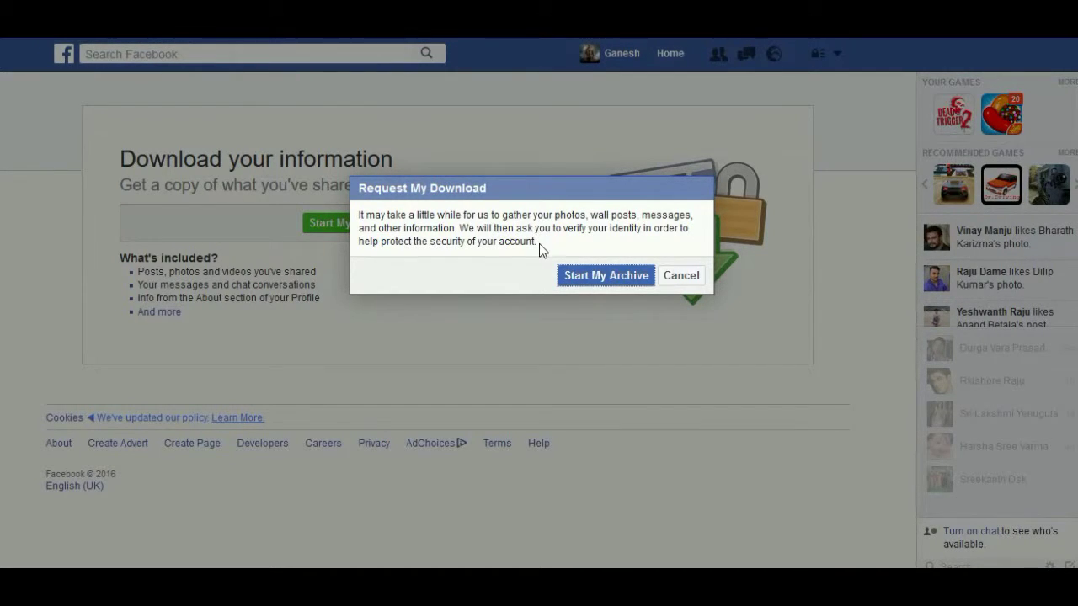
pyautogui.click(606, 280)
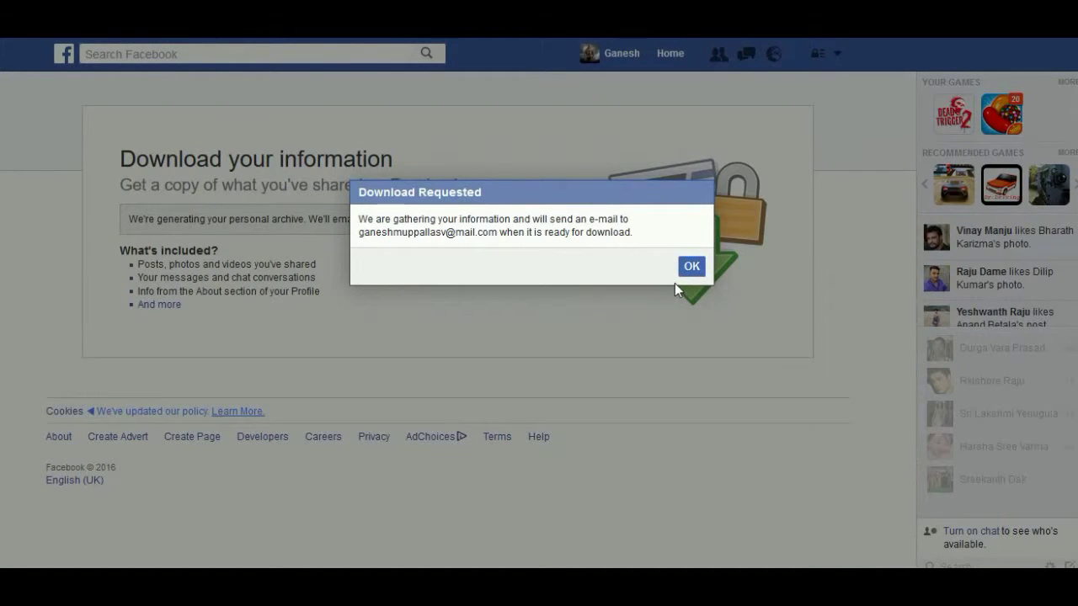
pyautogui.click(694, 268)
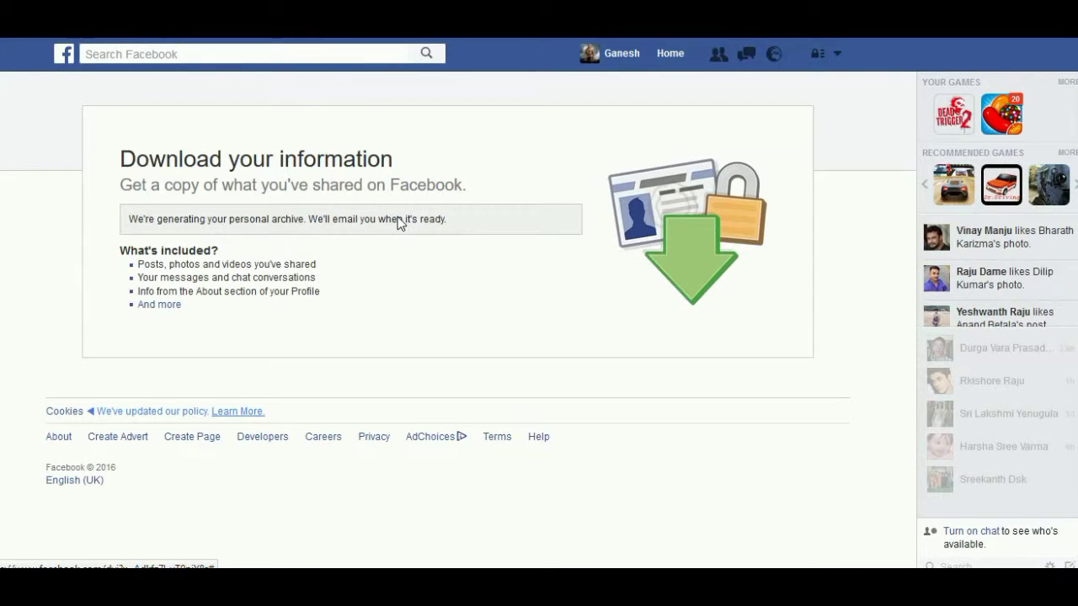
pyautogui.click(837, 53)
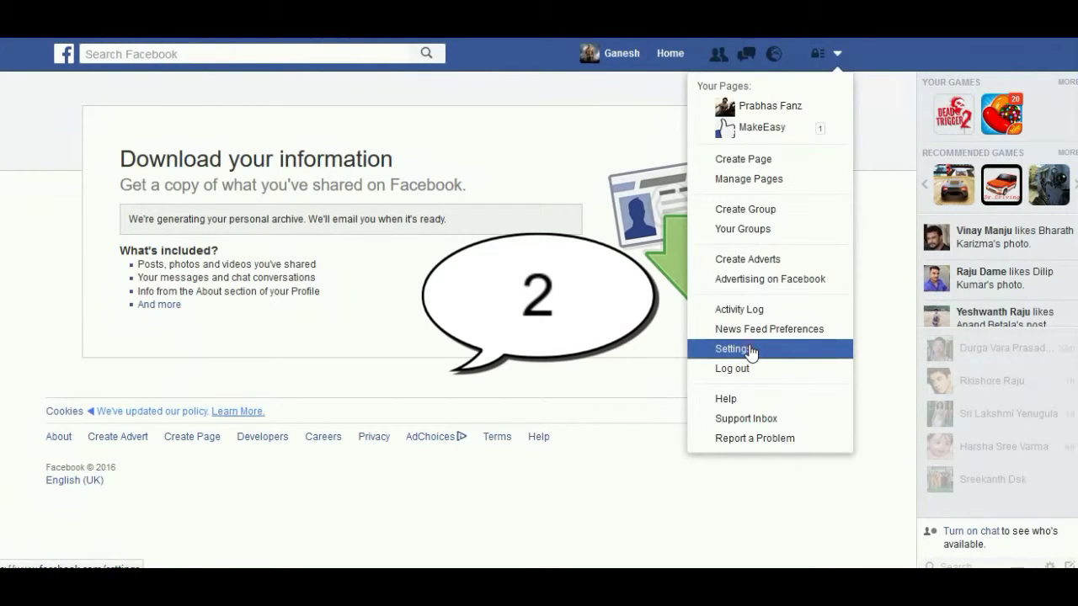
# Go to Security settings, open the Legacy Contact editor and focus its contact field
pyautogui.click(750, 349)
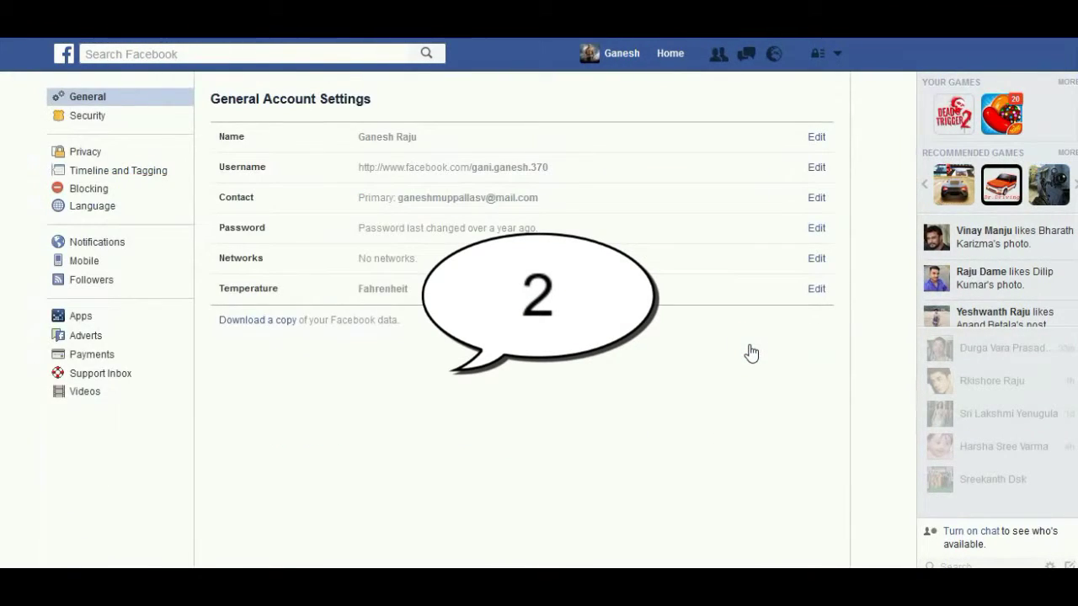
pyautogui.click(91, 118)
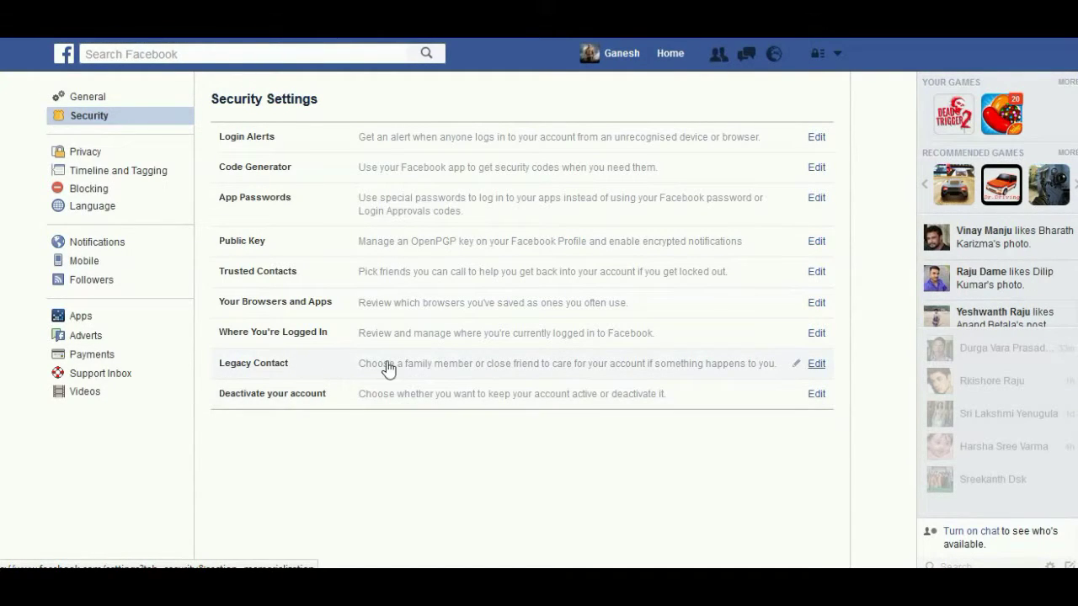
pyautogui.click(814, 363)
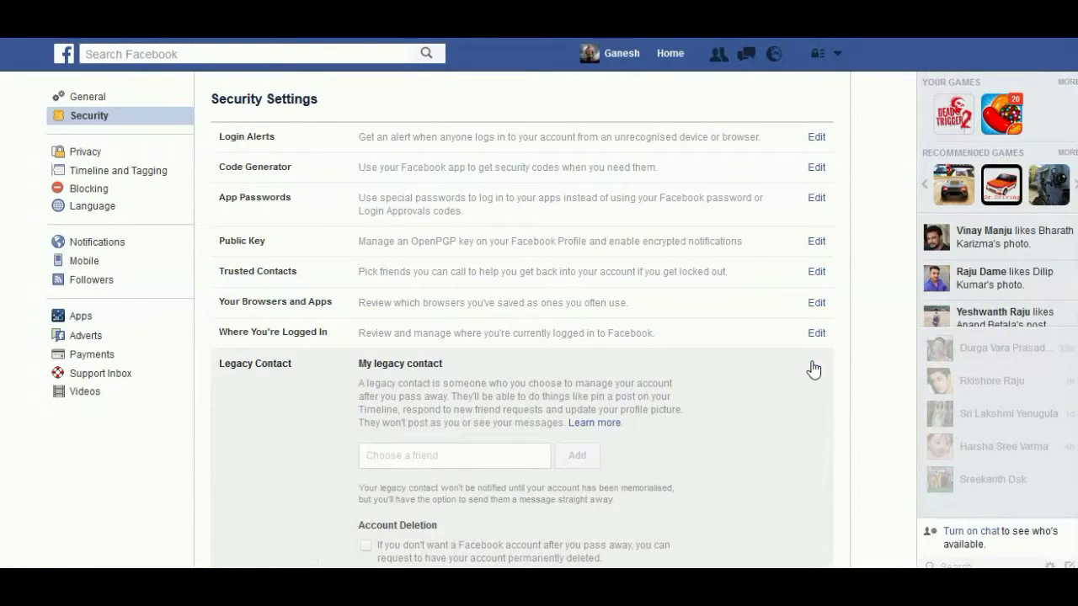
pyautogui.scroll(-3, 604, 389)
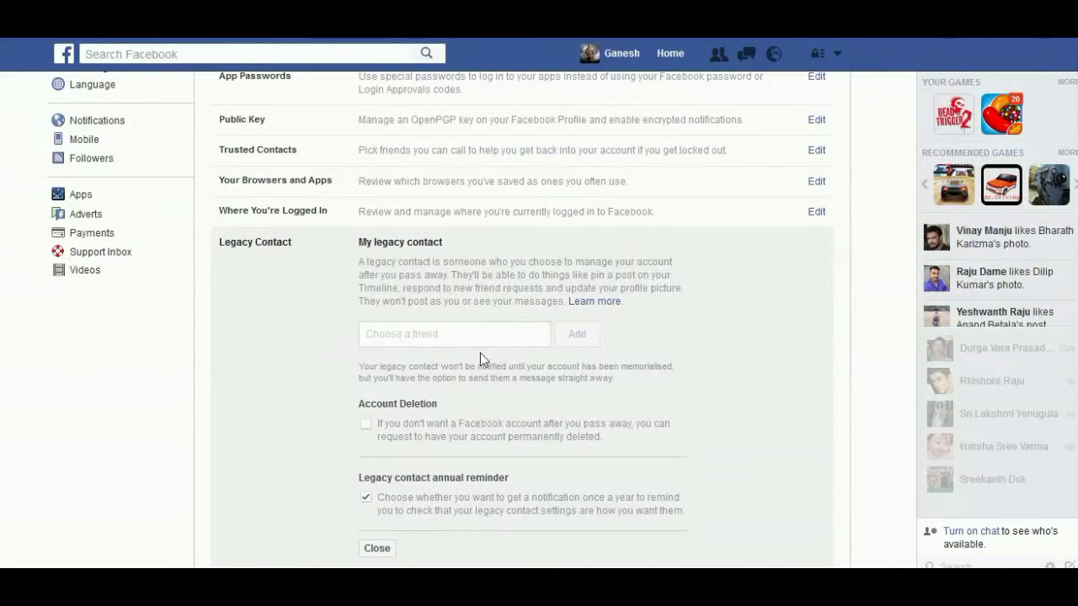
pyautogui.click(470, 330)
pyautogui.scroll(-3, 341, 340)
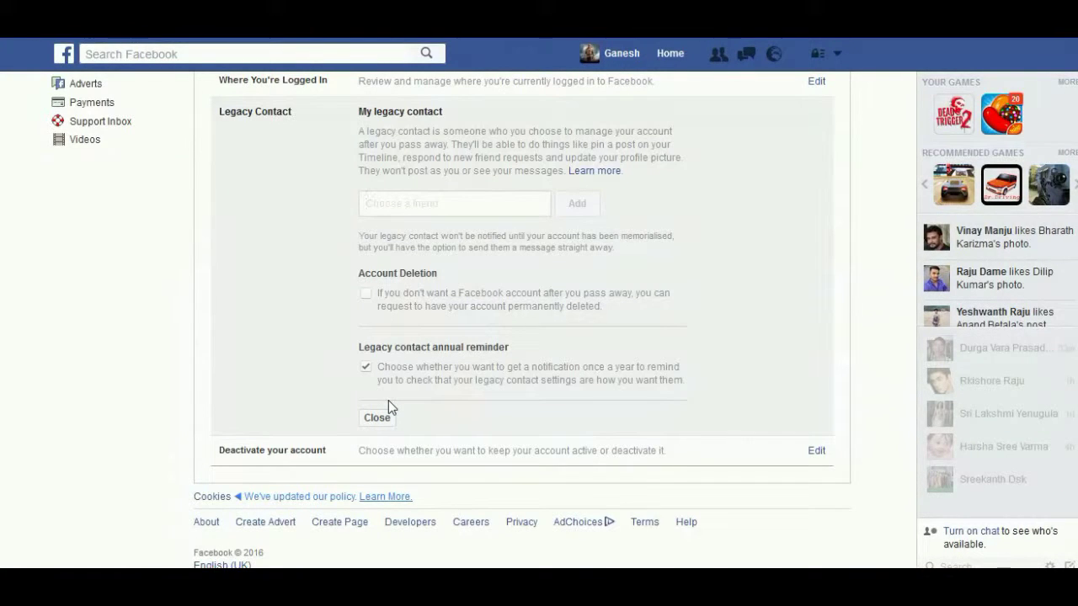
pyautogui.scroll(3, 388, 402)
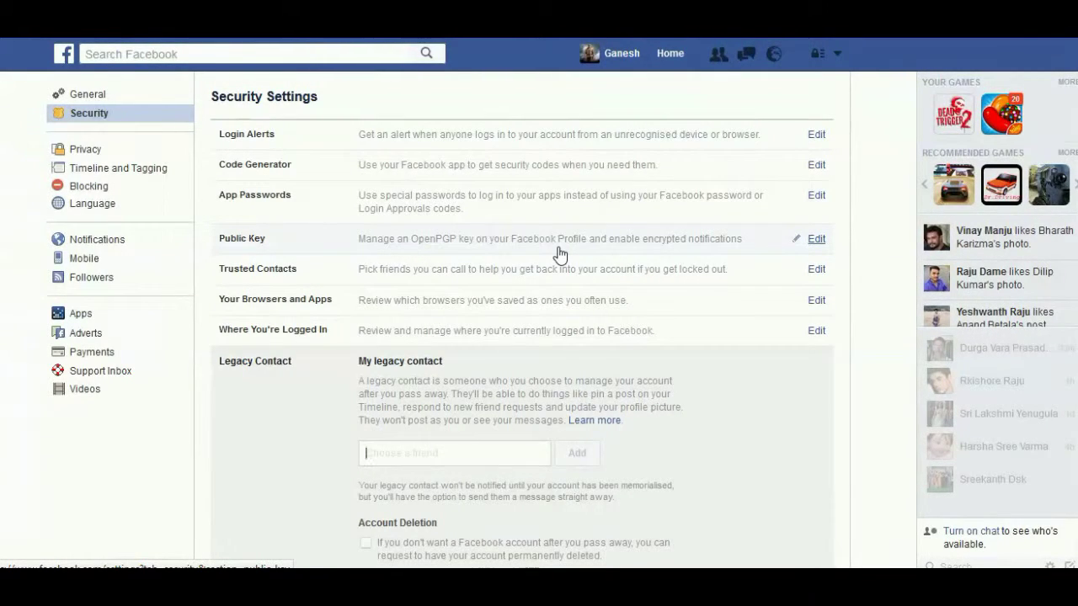
# From the Public Key editor, download Facebook's key file facebook.asc and open it in Notepad
pyautogui.click(816, 240)
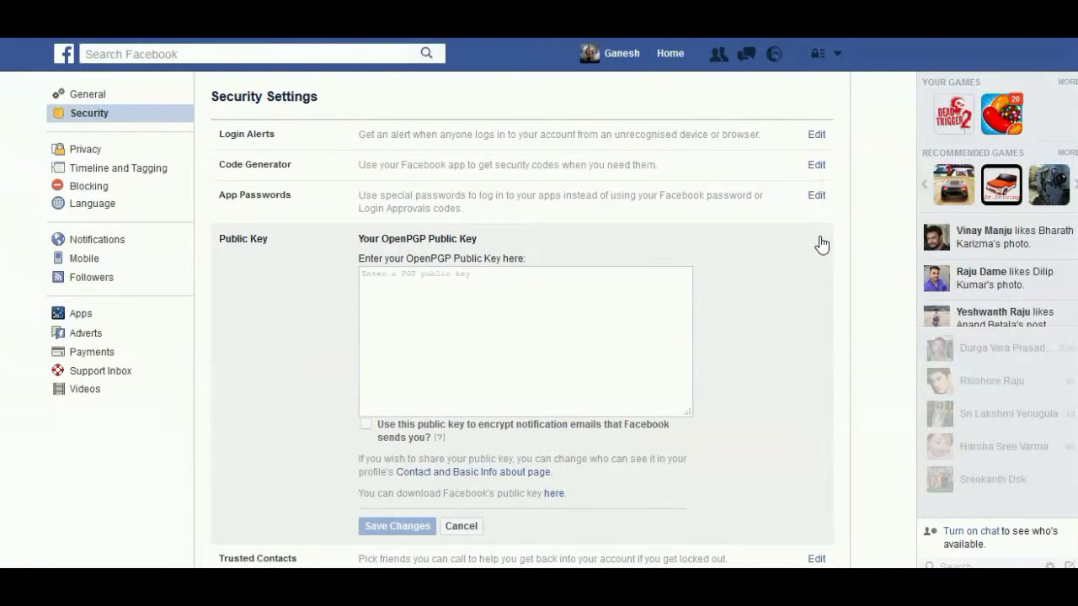
pyautogui.click(473, 293)
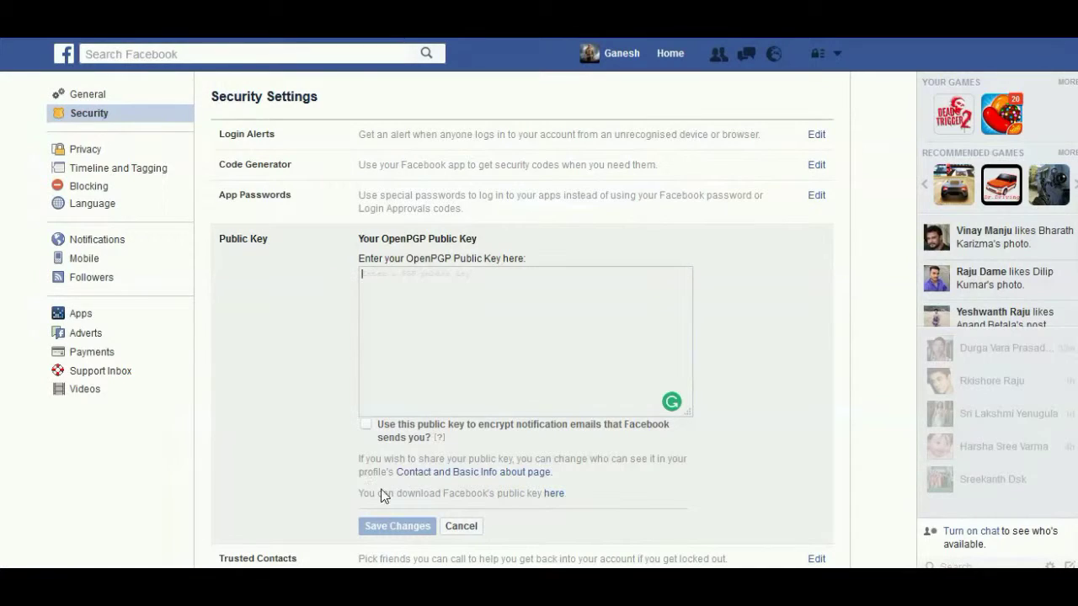
pyautogui.click(556, 495)
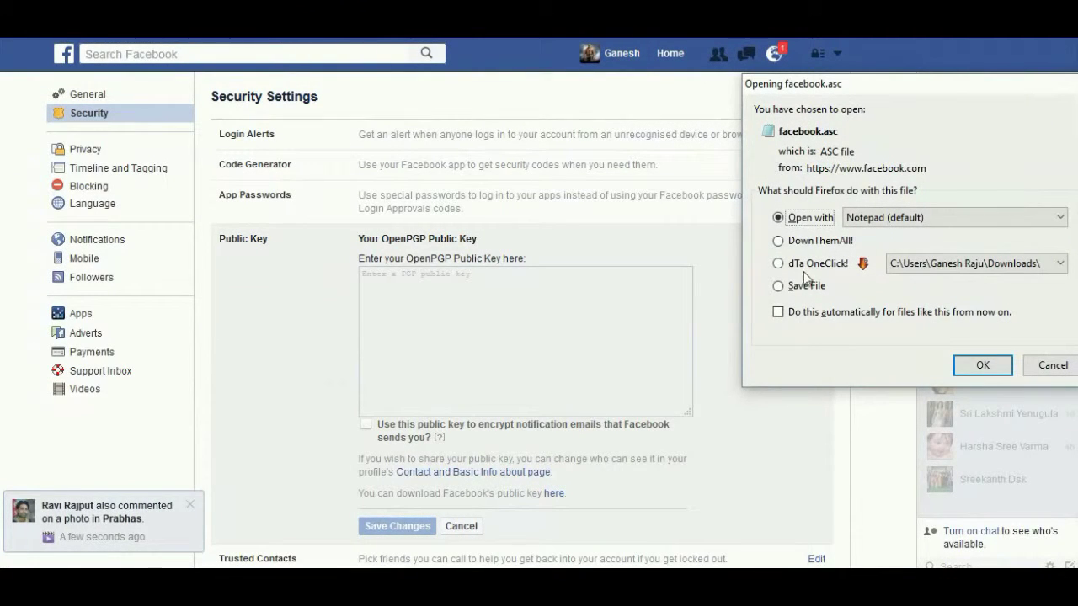
pyautogui.click(981, 365)
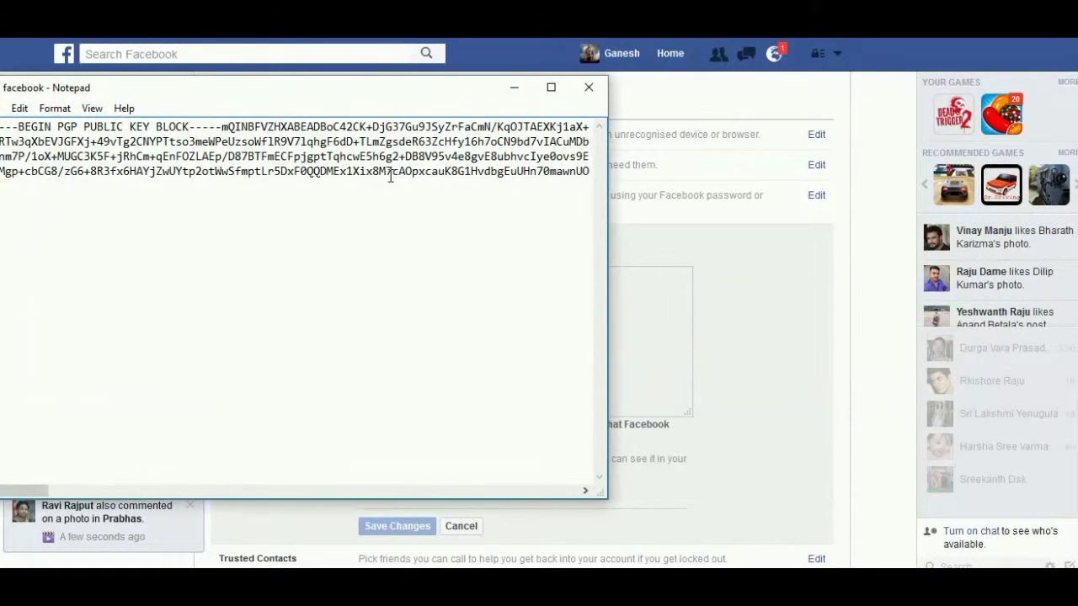
# Copy the PGP key text from Notepad into Facebook's OpenPGP public key box
pyautogui.moveTo(222, 127); pyautogui.dragTo(242, 141)
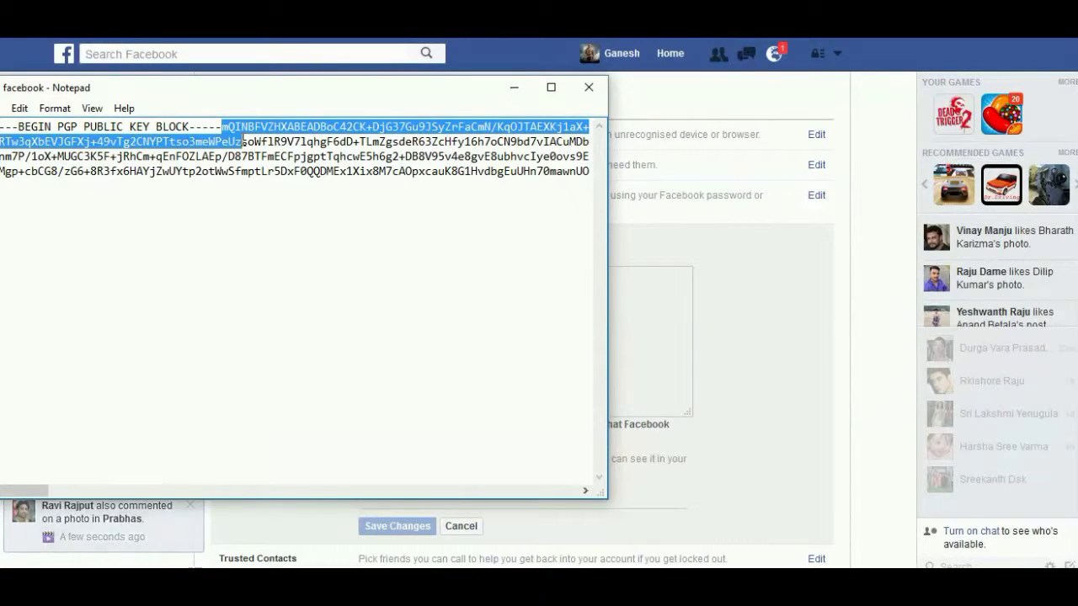
pyautogui.click(785, 347)
pyautogui.click(632, 320)
pyautogui.hotkey('ctrl', 'v')
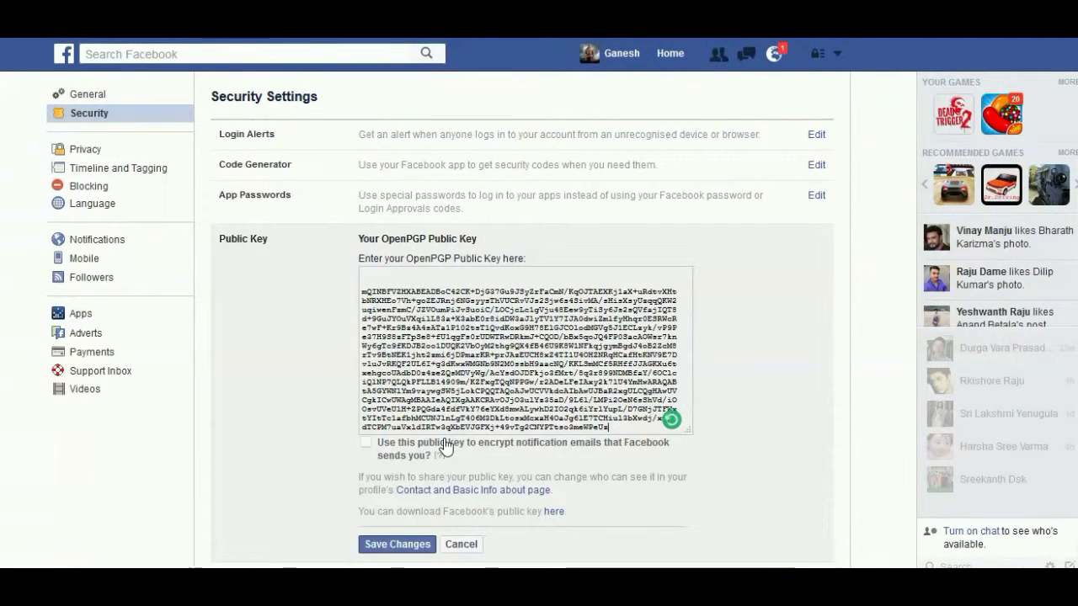
# Cancel the pasted public key and switch to the Notifications settings page
pyautogui.click(460, 548)
pyautogui.click(95, 241)
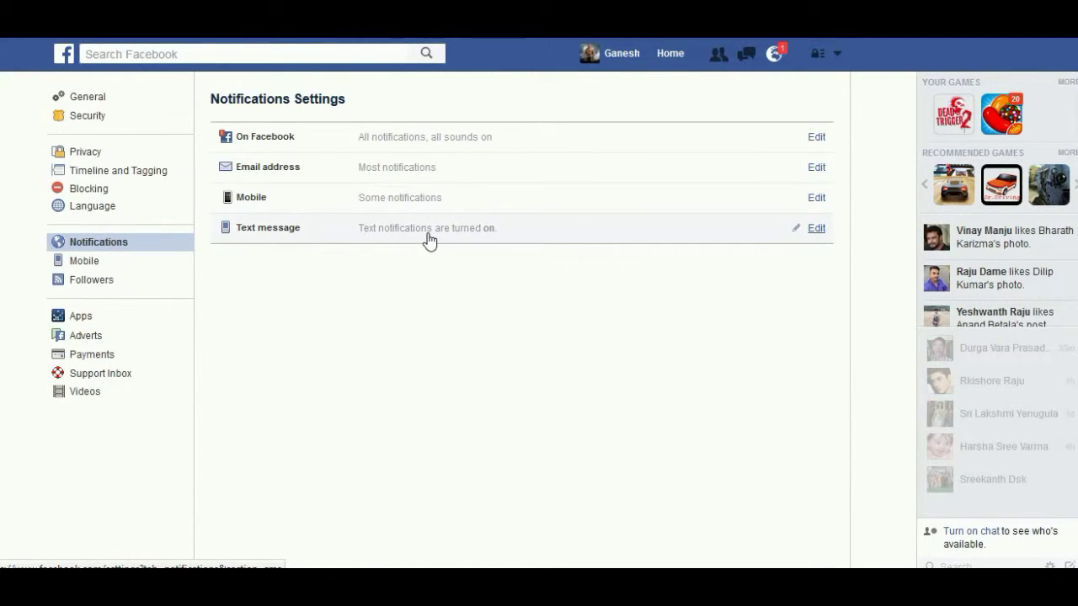
# Expand On Facebook notifications and keep both new-notification and message sounds On
pyautogui.click(813, 138)
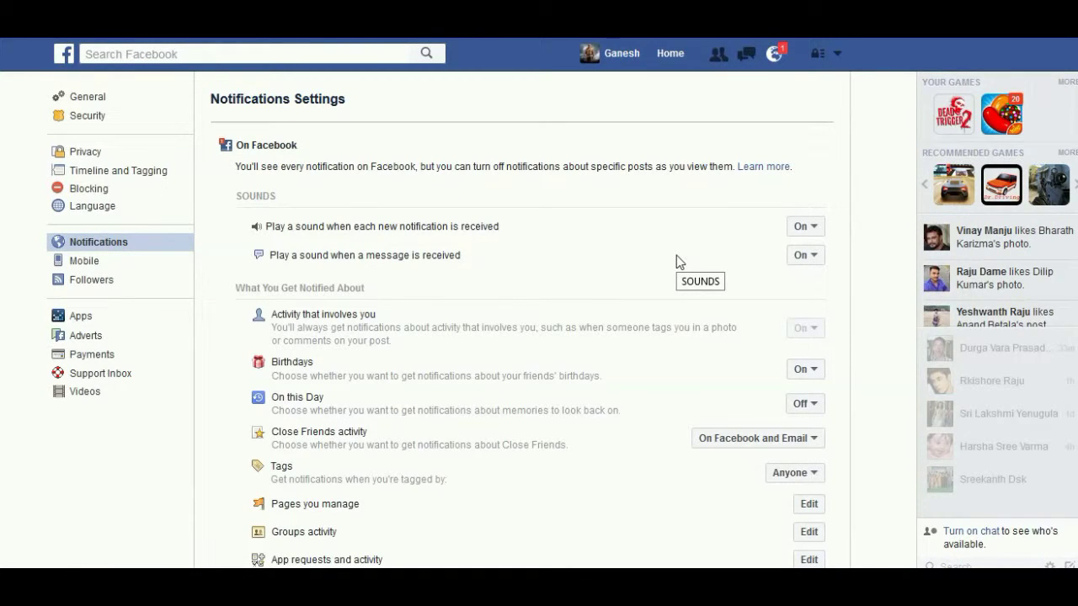
pyautogui.click(806, 225)
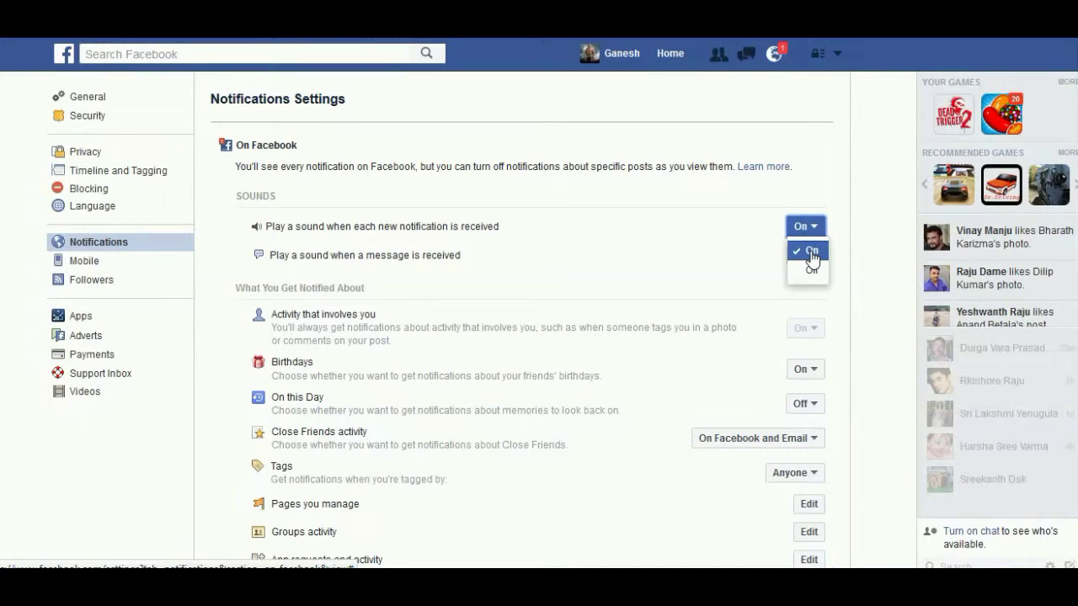
pyautogui.click(810, 251)
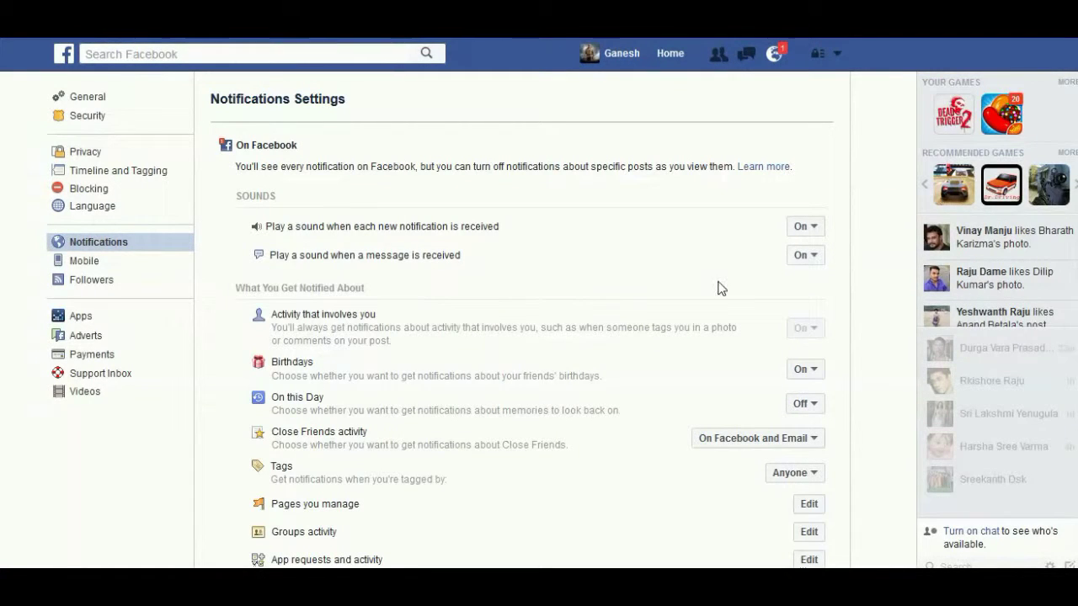
pyautogui.click(798, 262)
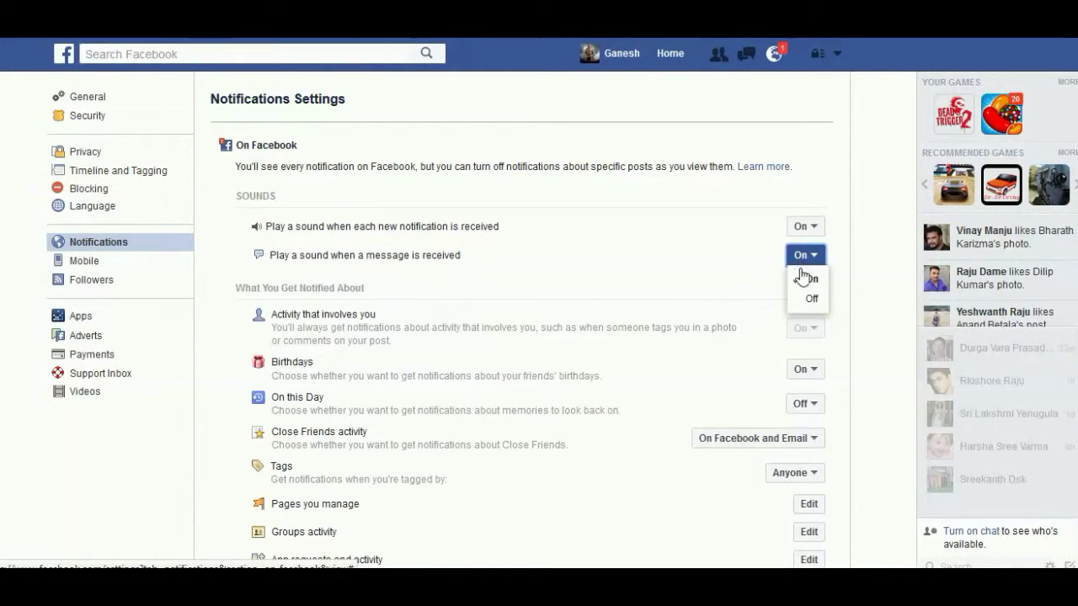
pyautogui.click(698, 257)
pyautogui.scroll(-1, 698, 257)
pyautogui.scroll(-3, 698, 257)
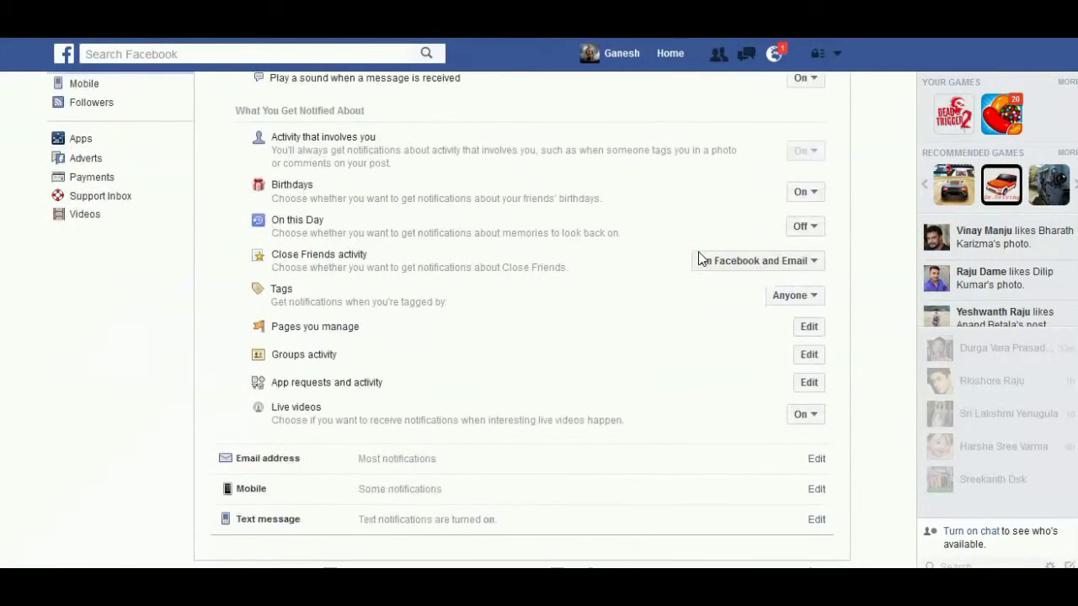
pyautogui.scroll(3, 699, 256)
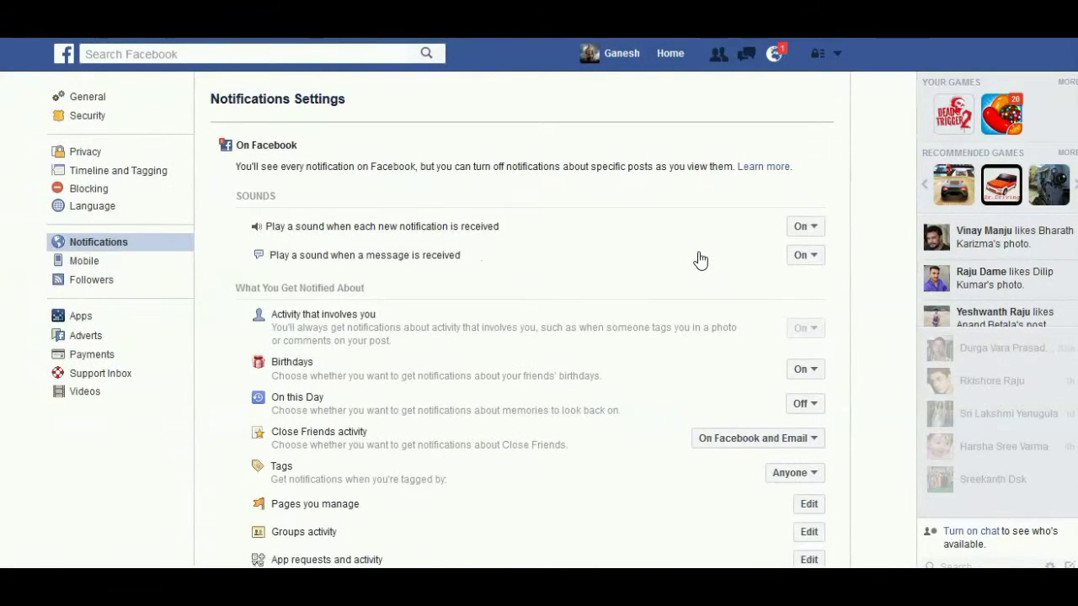
pyautogui.click(818, 56)
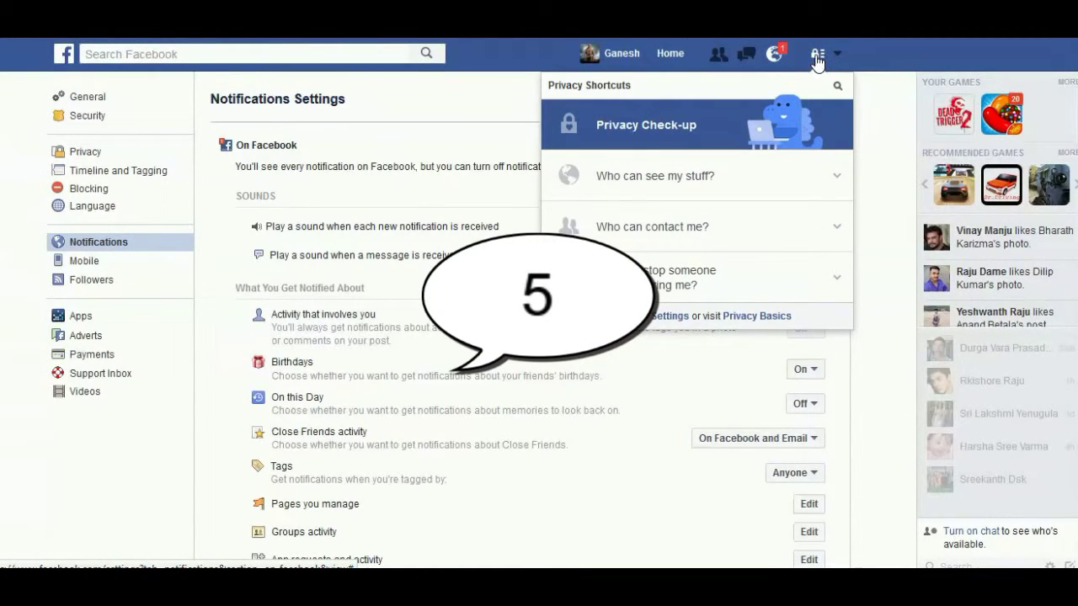
# Set friend requests to Everyone, revert to Friends of friends, and close Privacy Shortcuts
pyautogui.click(644, 240)
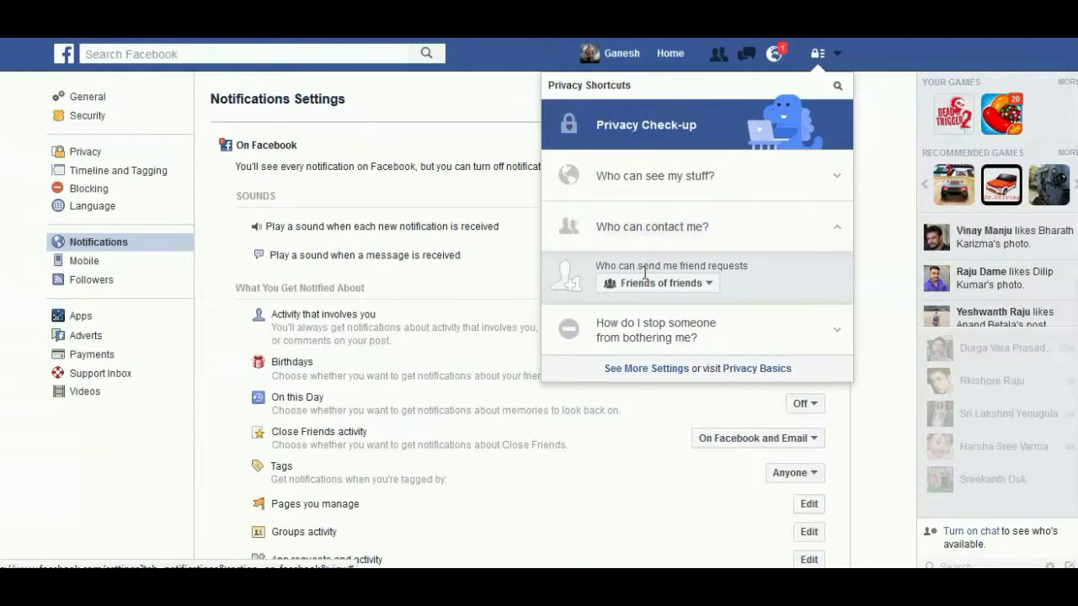
pyautogui.click(691, 286)
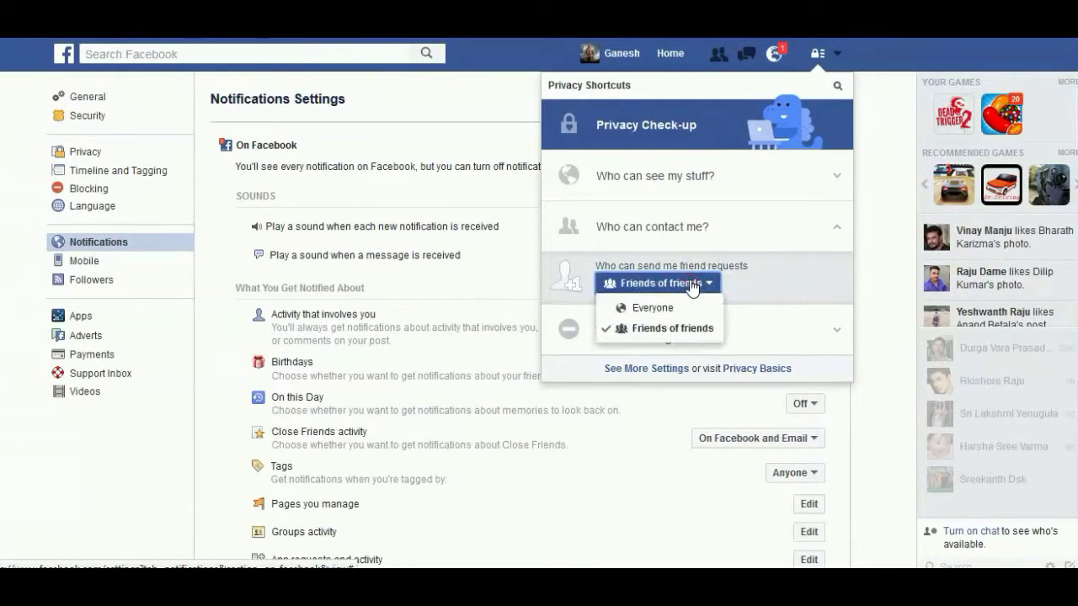
pyautogui.click(664, 310)
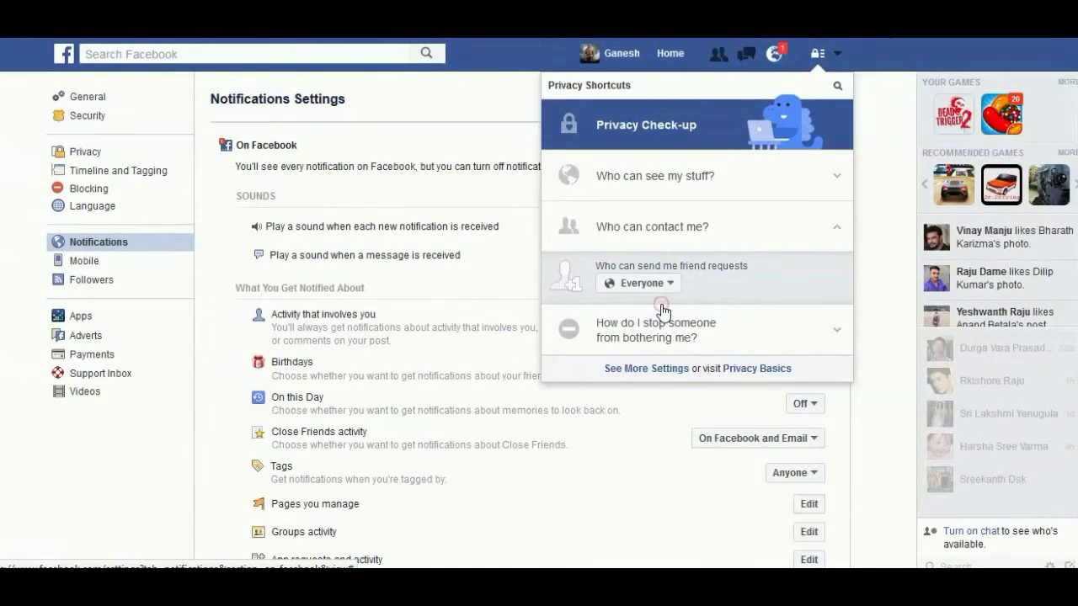
pyautogui.click(653, 284)
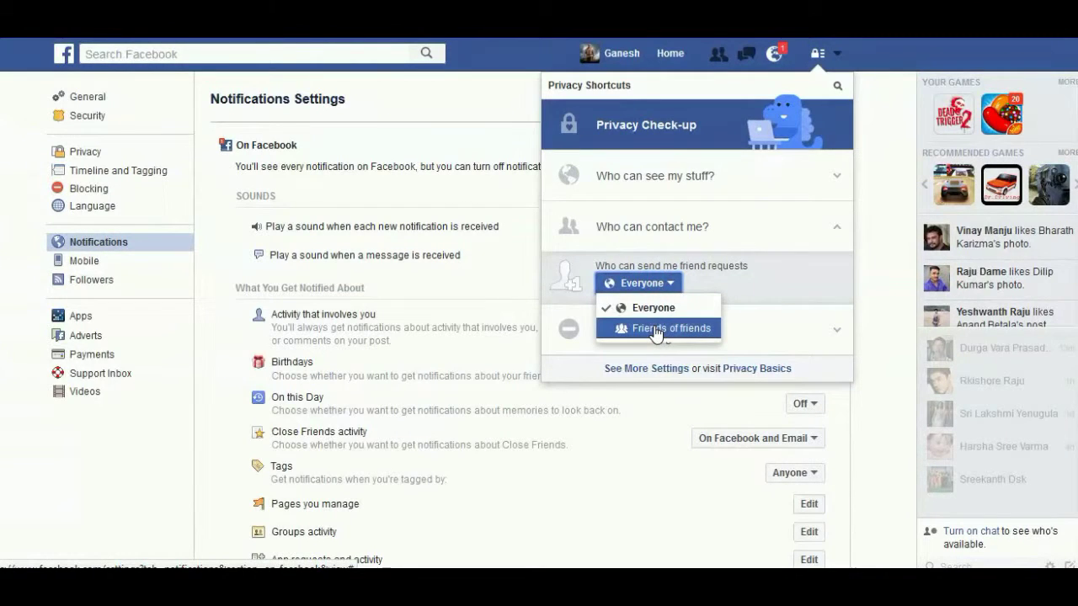
pyautogui.click(654, 330)
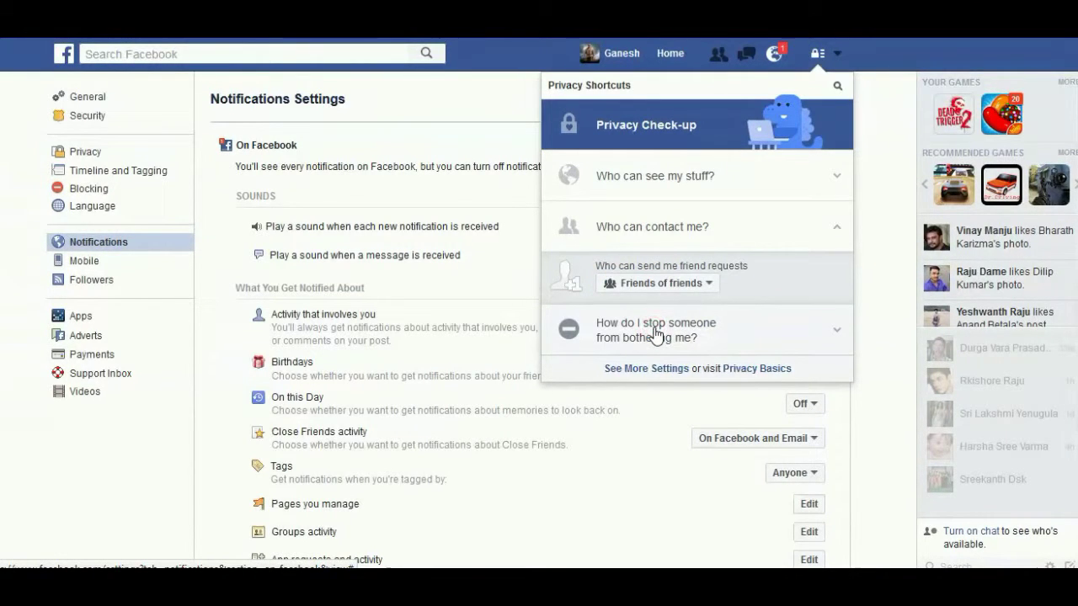
pyautogui.click(815, 57)
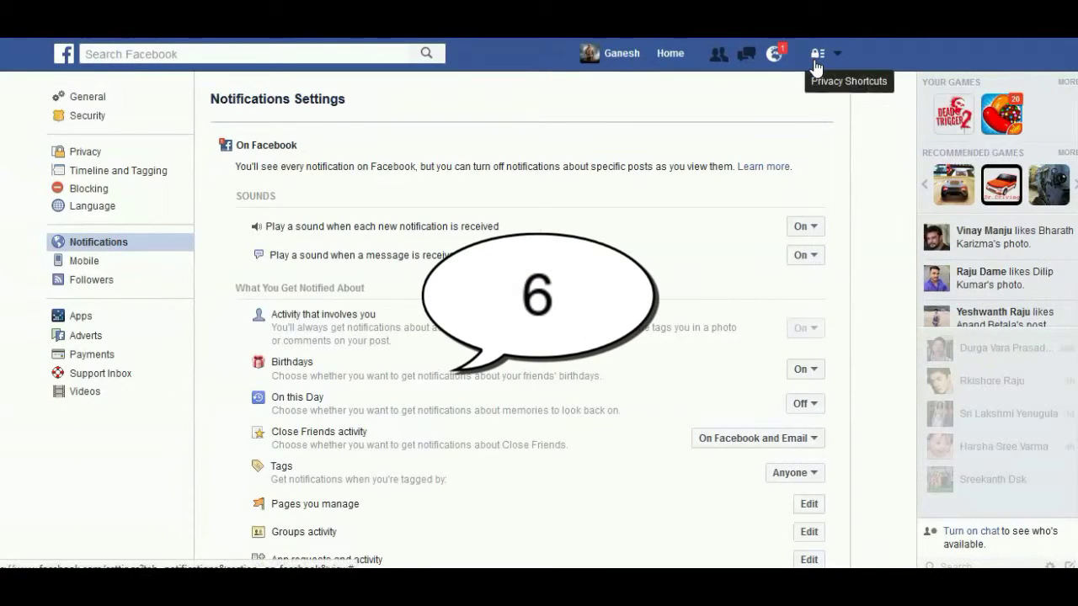
# In Privacy Shortcuts, expand 'How do I stop someone from bothering me?' and focus the block name field
pyautogui.click(813, 59)
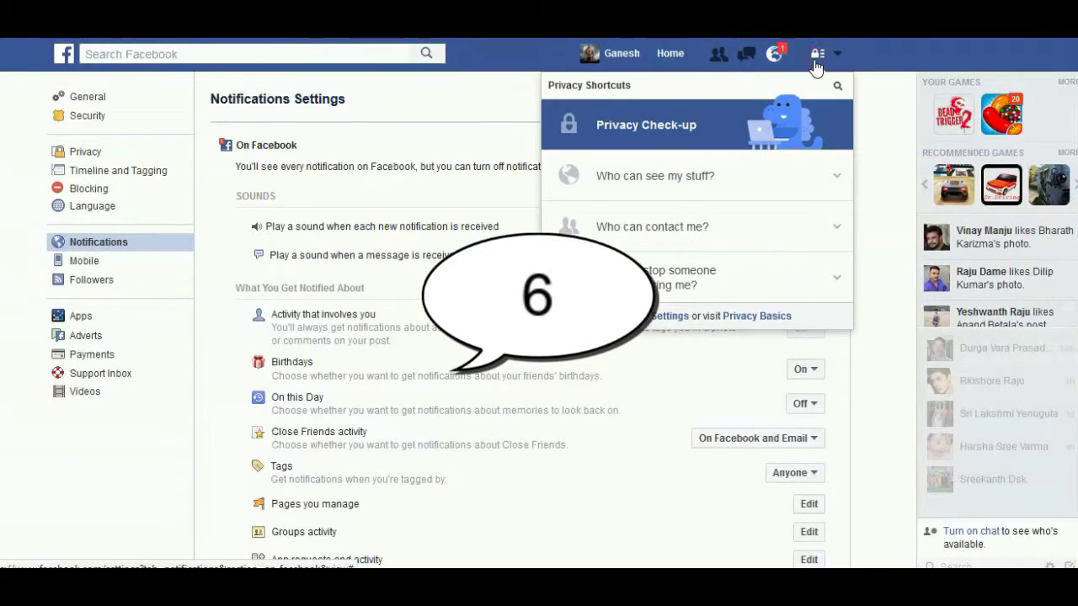
pyautogui.click(698, 291)
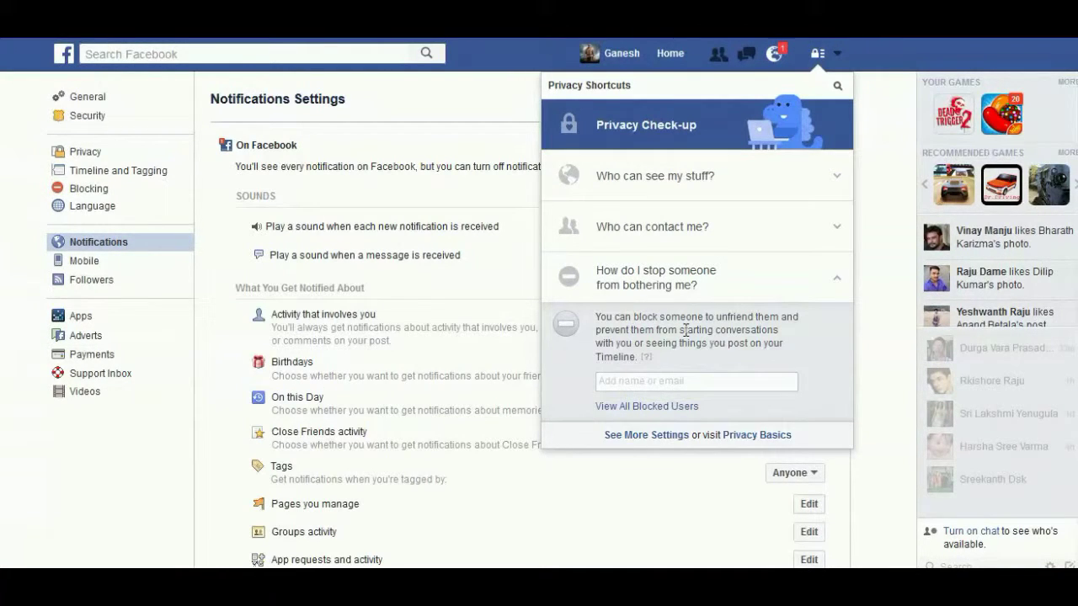
pyautogui.click(688, 377)
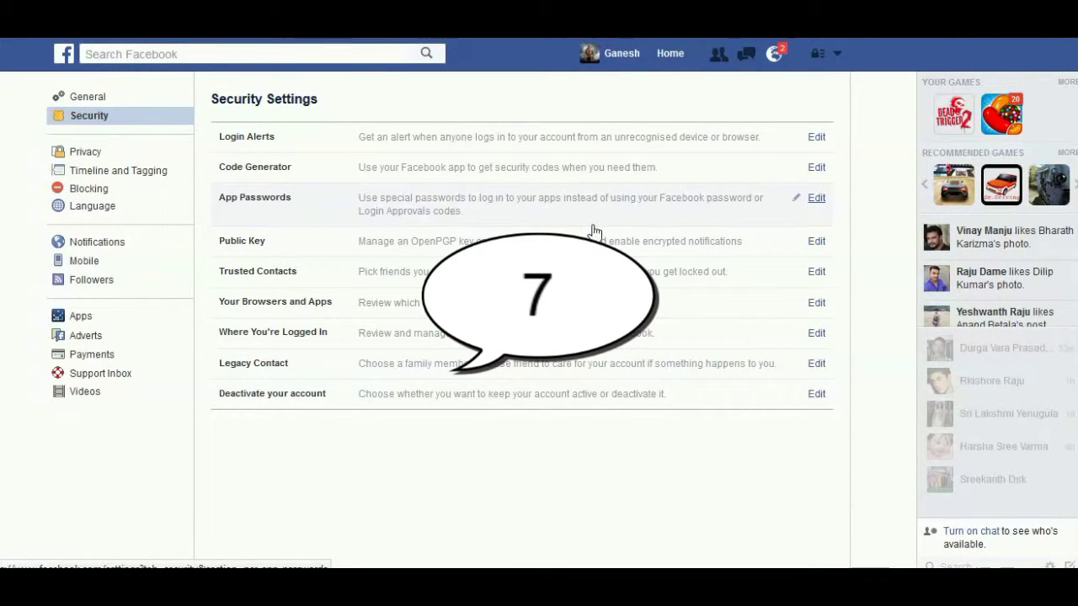
# Expand the App Passwords row and open the Generate app passwords dialog
pyautogui.click(816, 199)
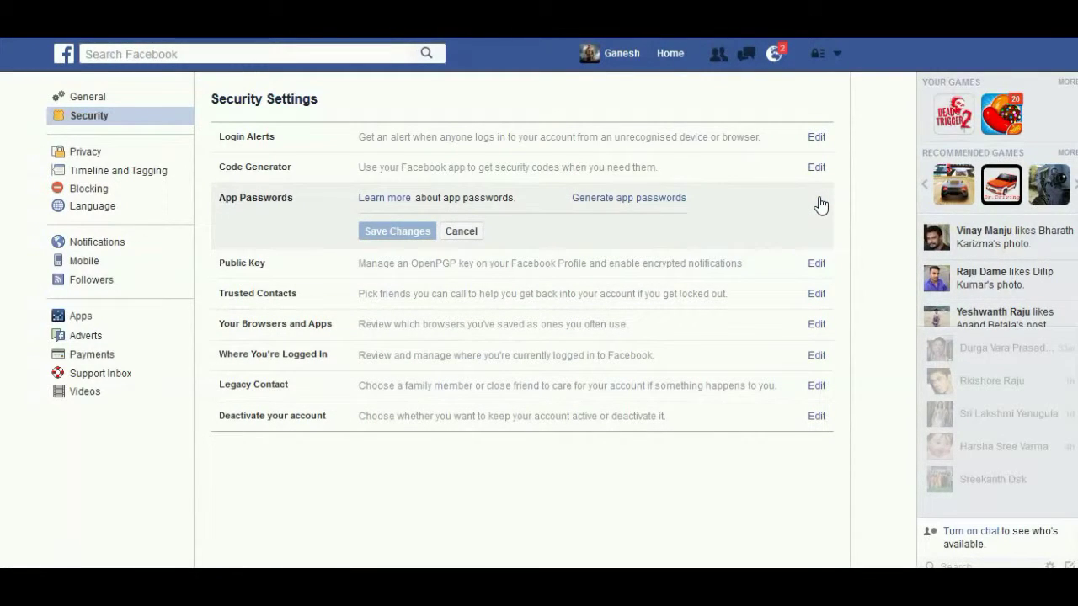
pyautogui.click(651, 202)
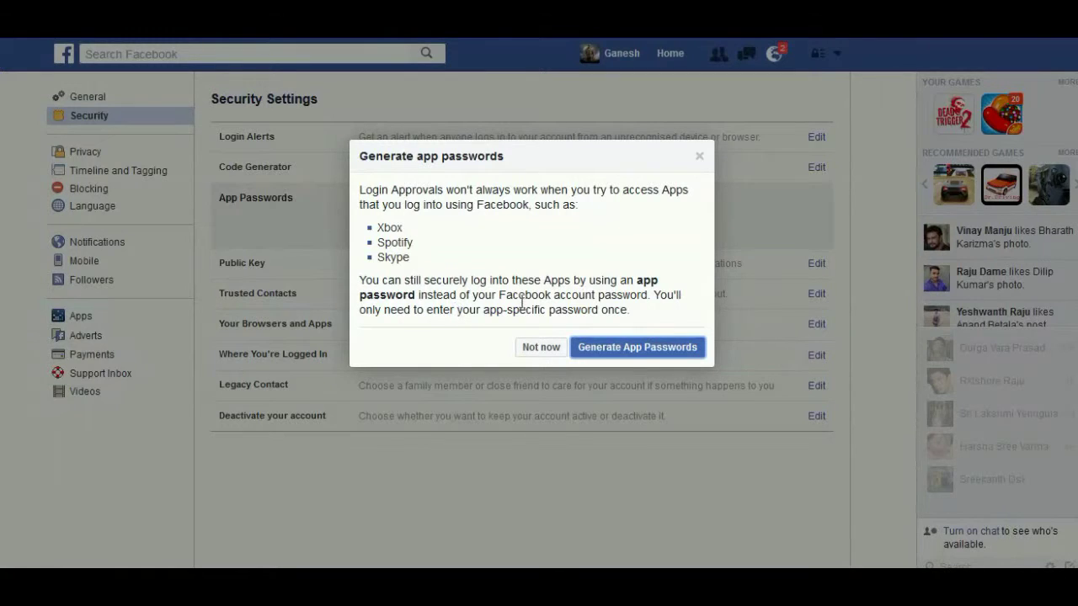
# Re-enter the account password to reach the app-name step for generating app passwords, then close the dialog
pyautogui.click(633, 353)
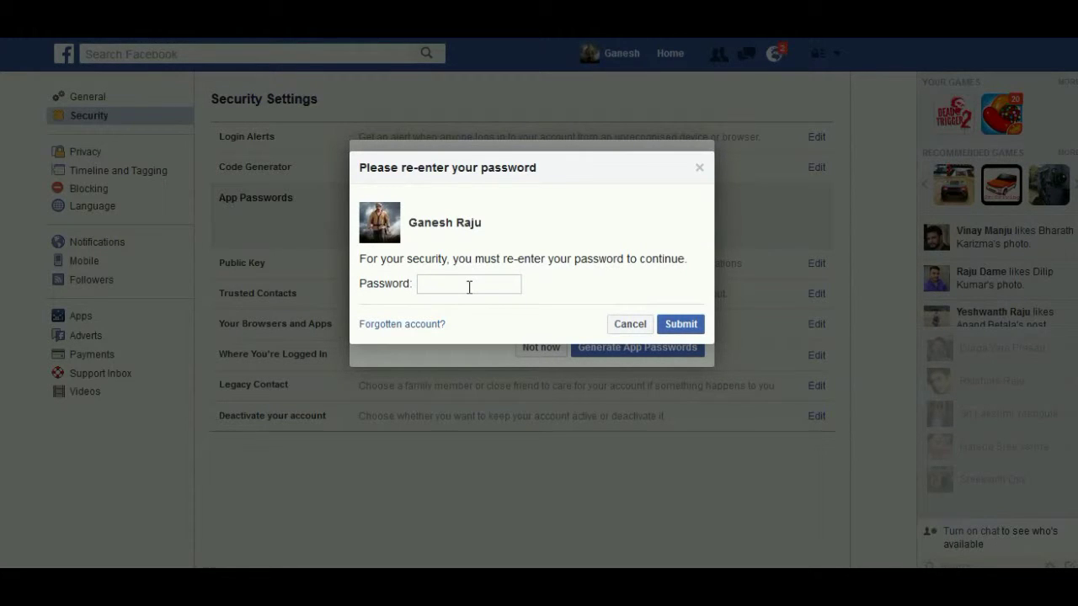
pyautogui.write('•••••••••')
pyautogui.click(681, 330)
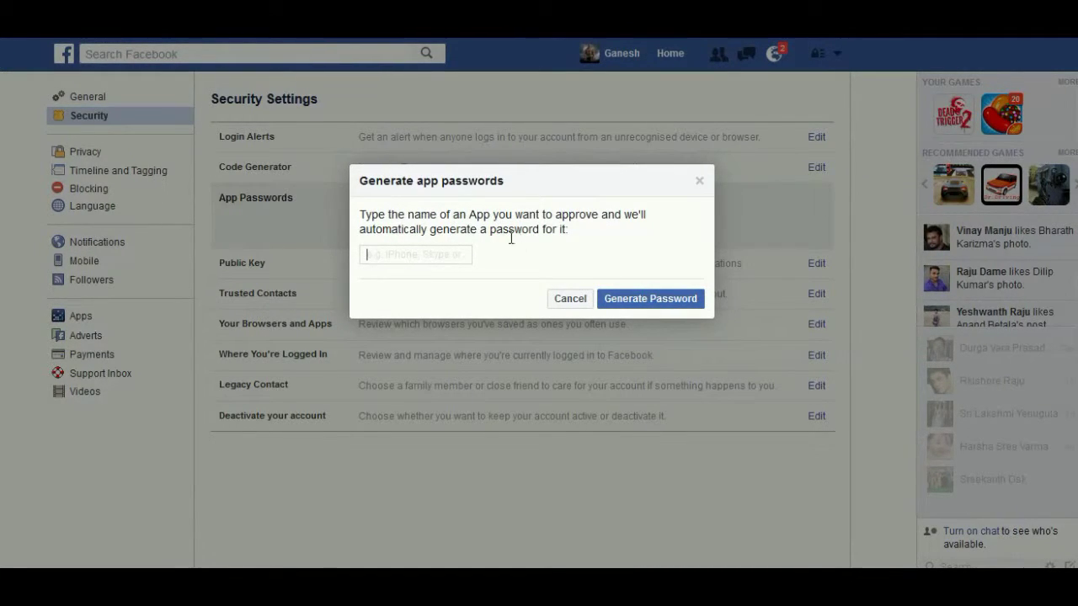
pyautogui.click(424, 251)
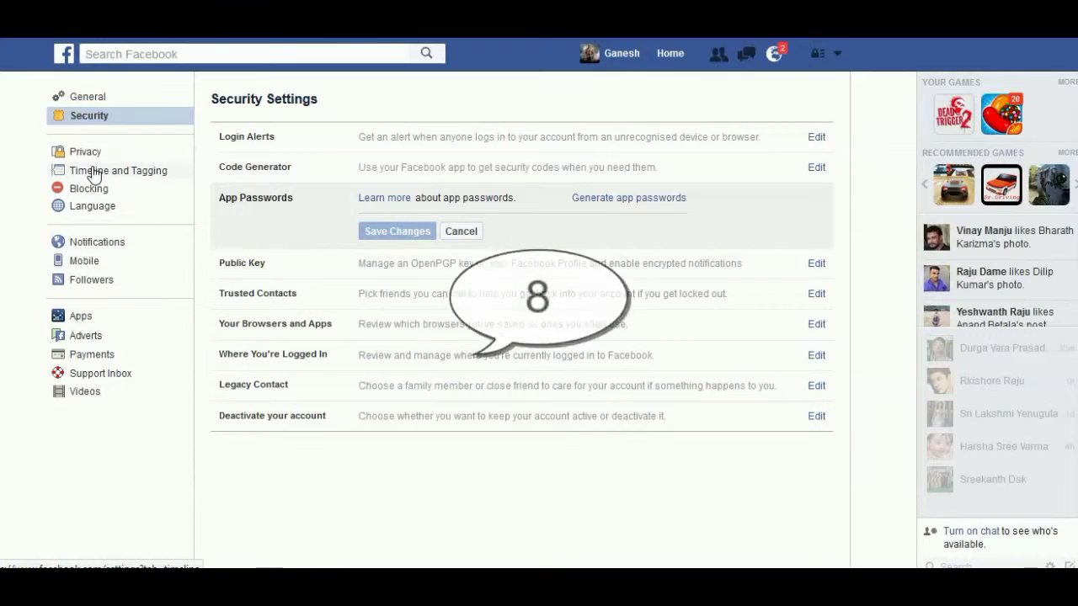
# Keep posting on your timeline limited to Friends in Timeline and Tagging settings
pyautogui.click(94, 172)
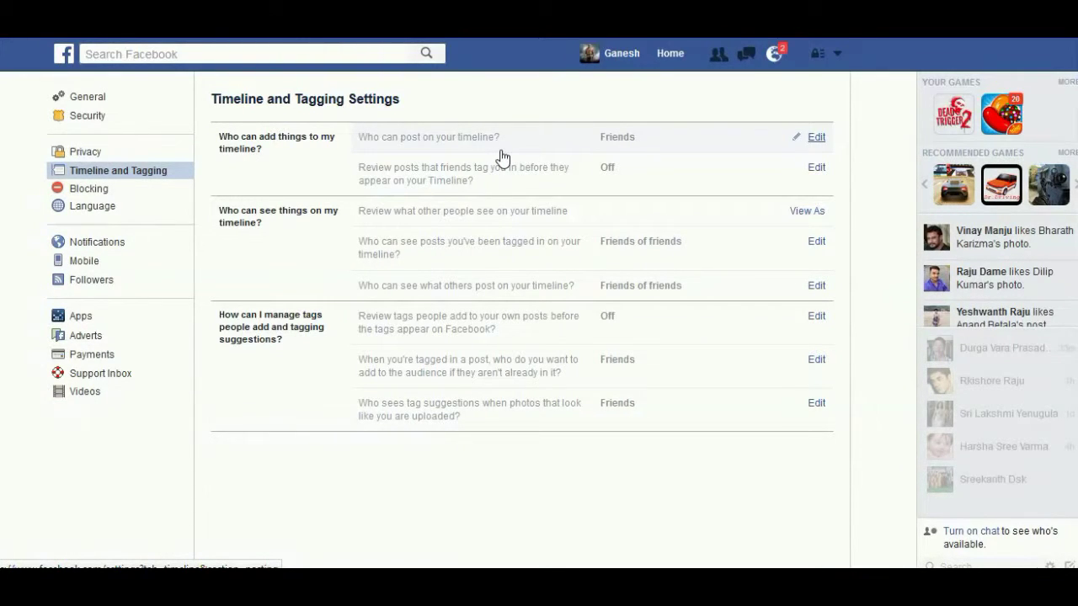
pyautogui.click(822, 143)
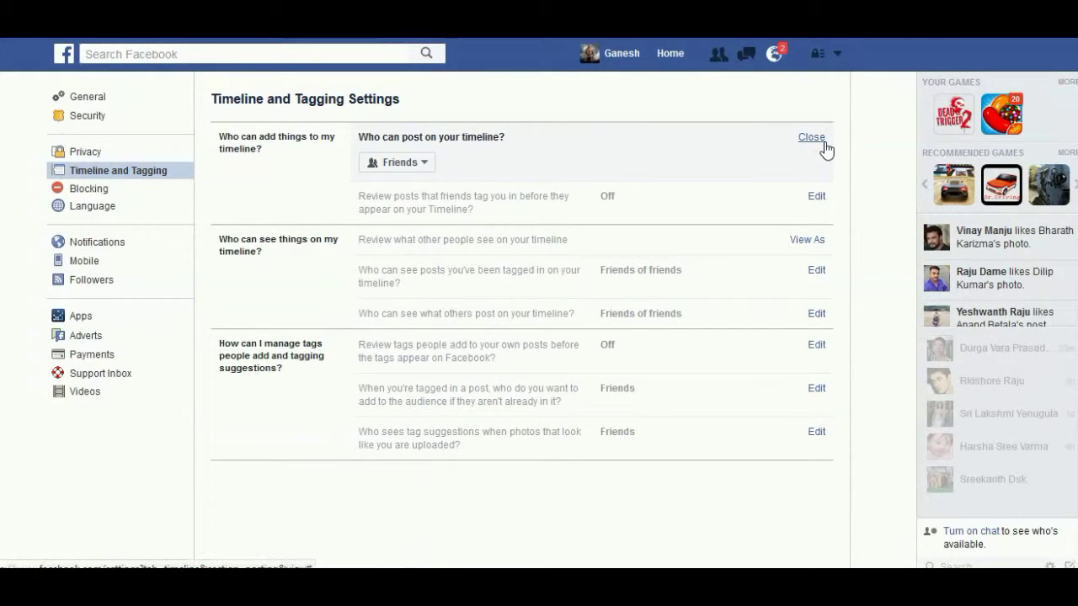
pyautogui.click(403, 163)
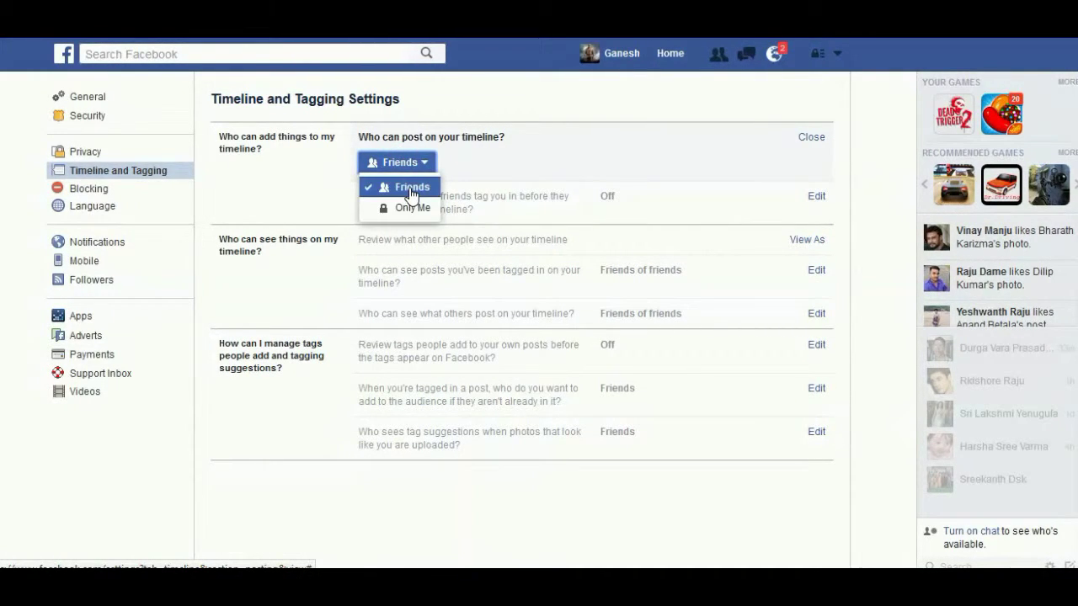
pyautogui.click(411, 188)
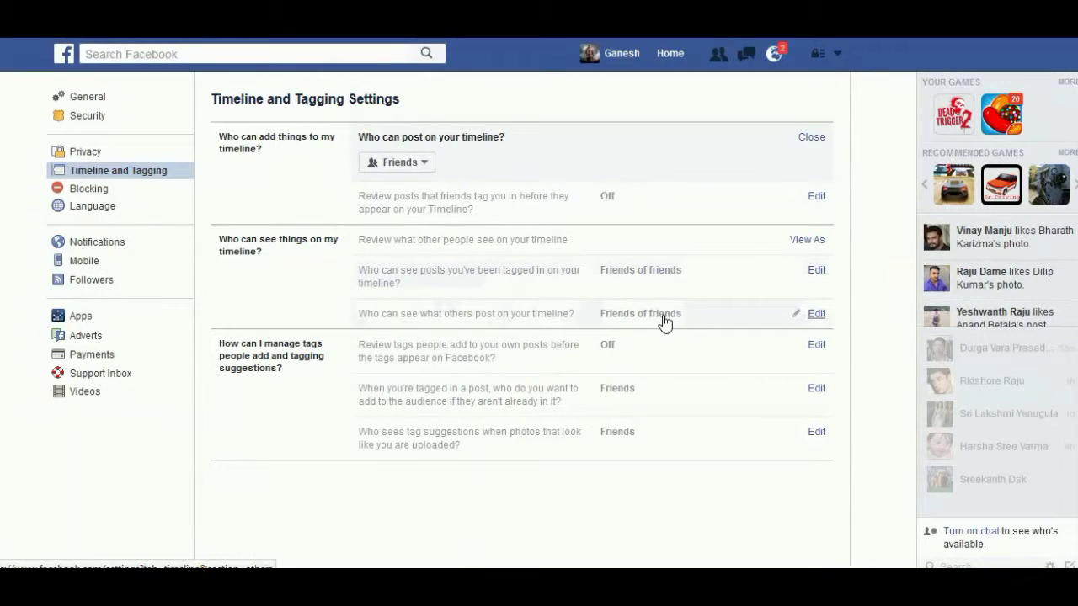
# Keep tagged-post visibility at Friends of friends, then show the Manage blocking page
pyautogui.click(817, 273)
pyautogui.click(459, 267)
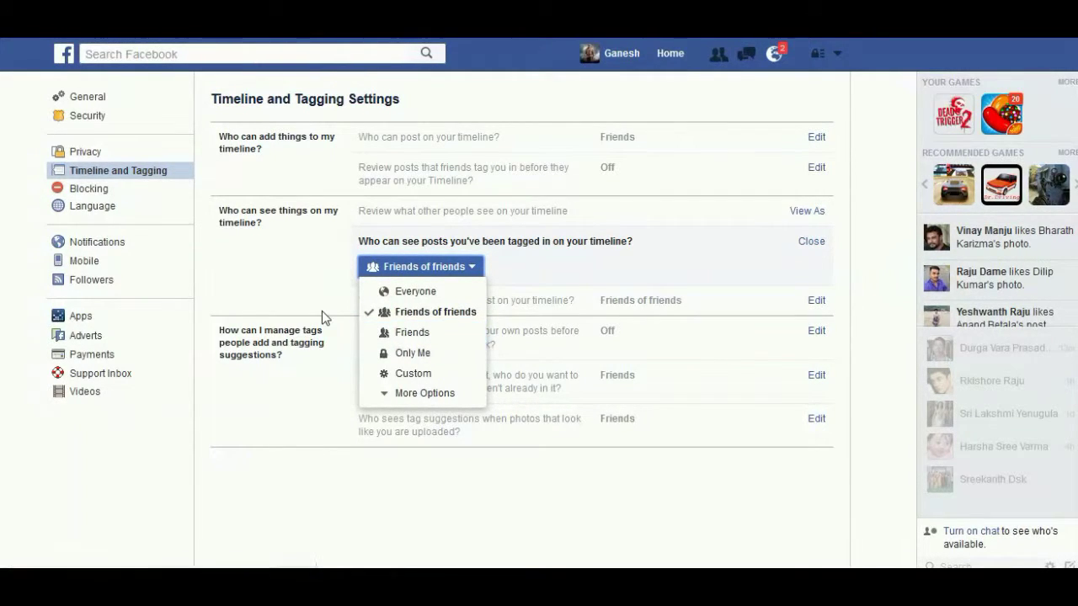
pyautogui.click(317, 269)
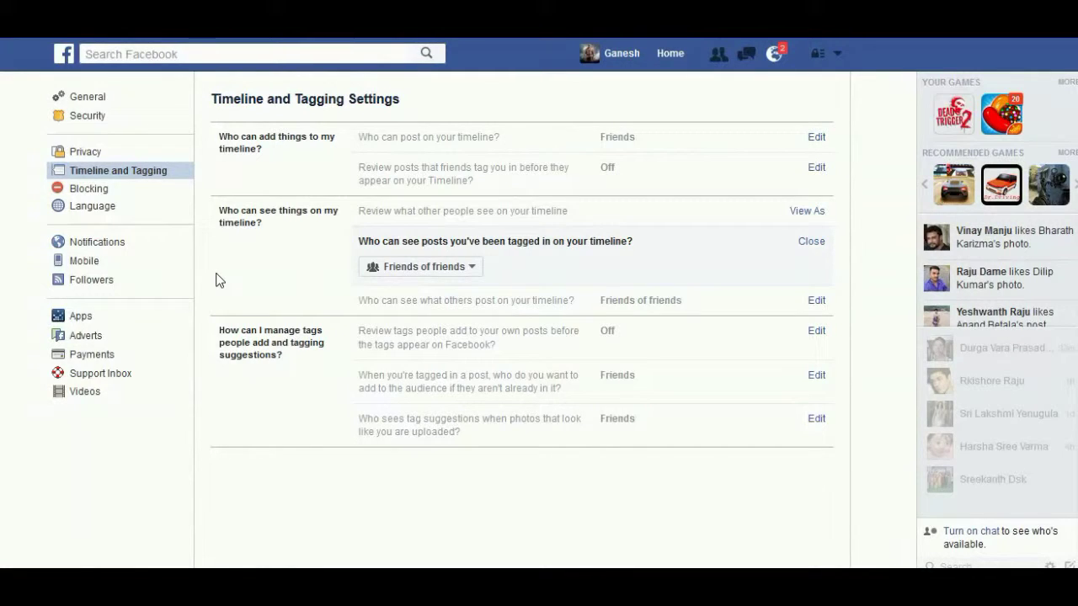
pyautogui.click(103, 196)
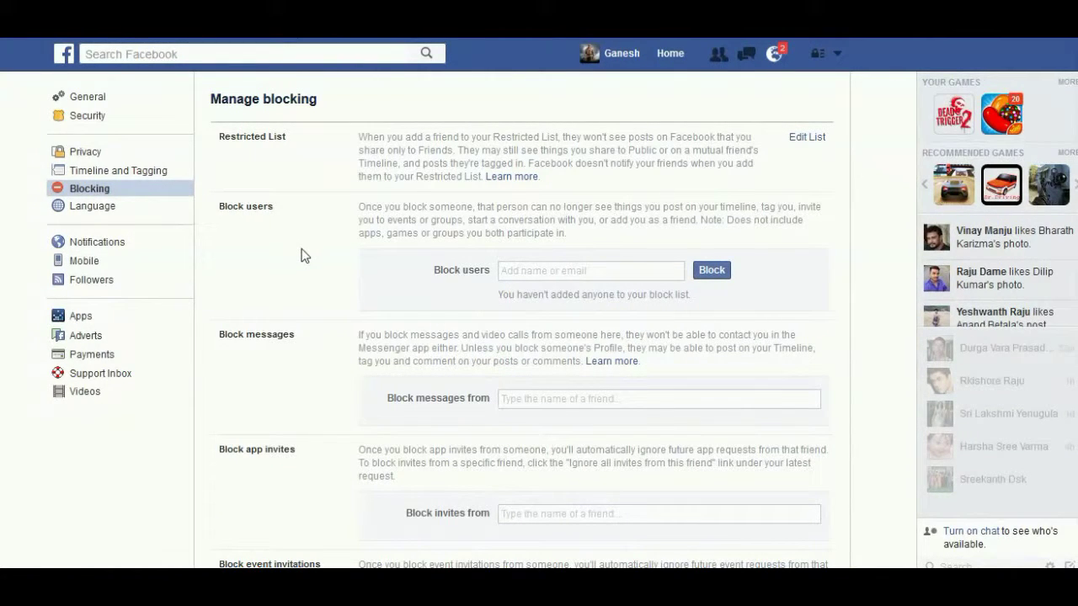
# Look over the Block users and Block invites options on the Manage blocking page
pyautogui.click(570, 274)
pyautogui.scroll(-3, 324, 219)
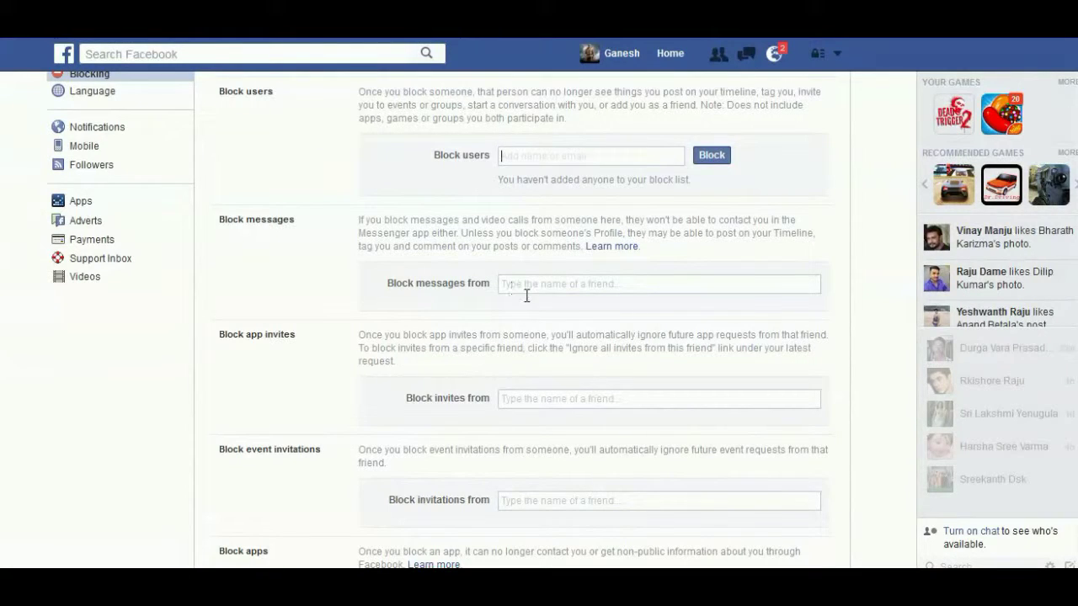
pyautogui.scroll(-3, 323, 337)
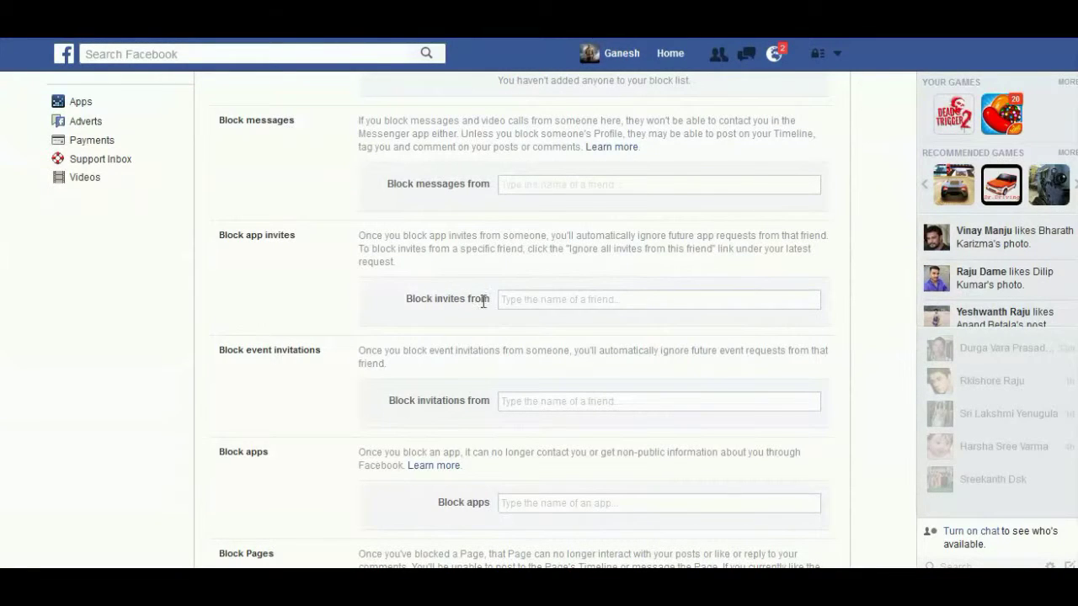
pyautogui.click(513, 303)
pyautogui.scroll(-4, 360, 383)
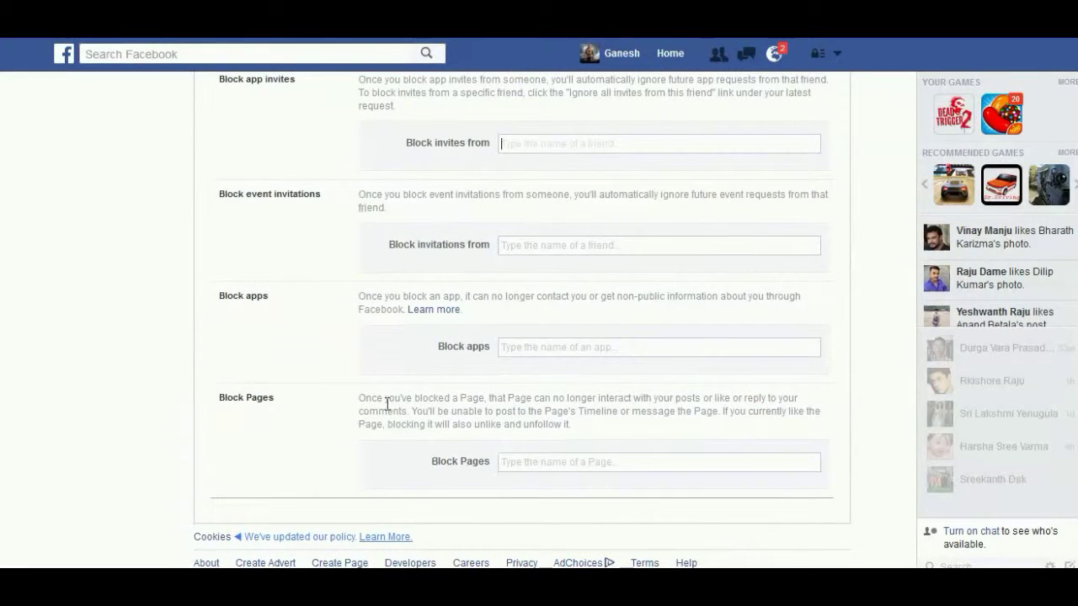
pyautogui.scroll(10, 264, 431)
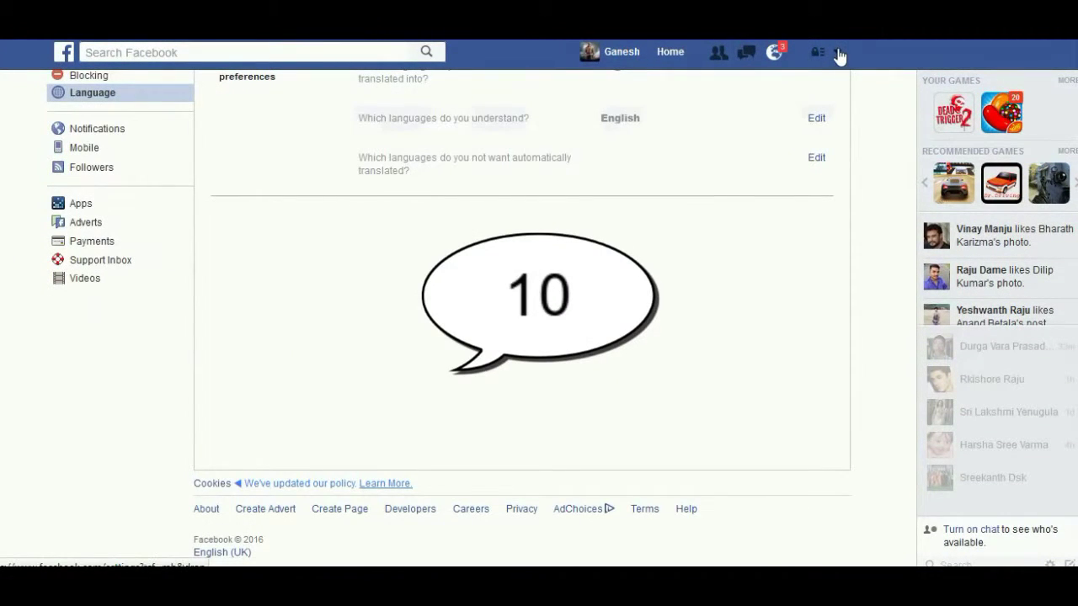
pyautogui.click(838, 53)
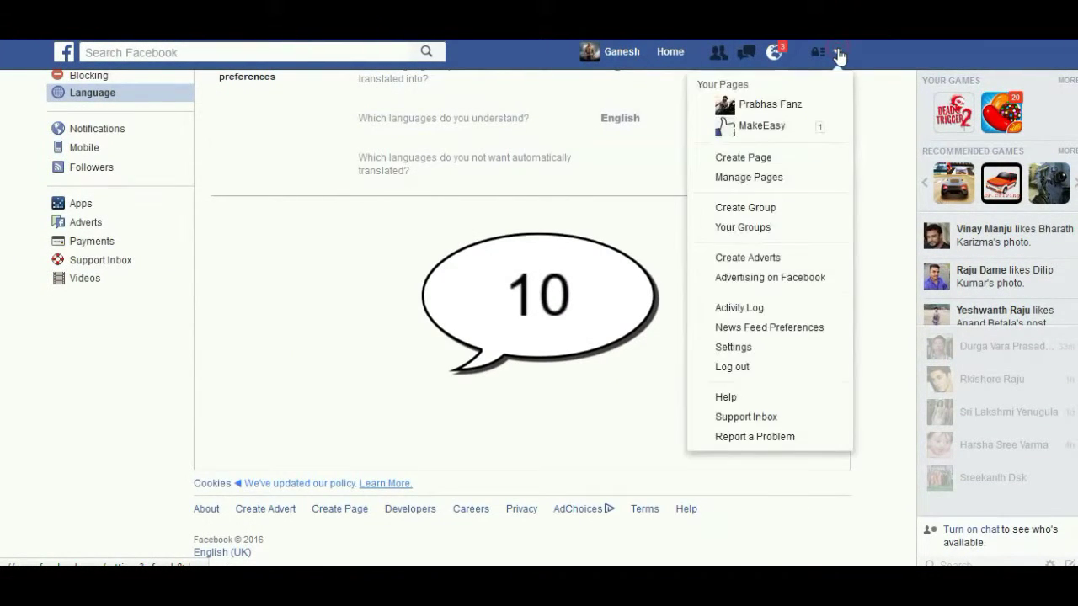
# Mark one more profile as See First under 'Prioritise who to see first' in News Feed Preferences
pyautogui.click(760, 335)
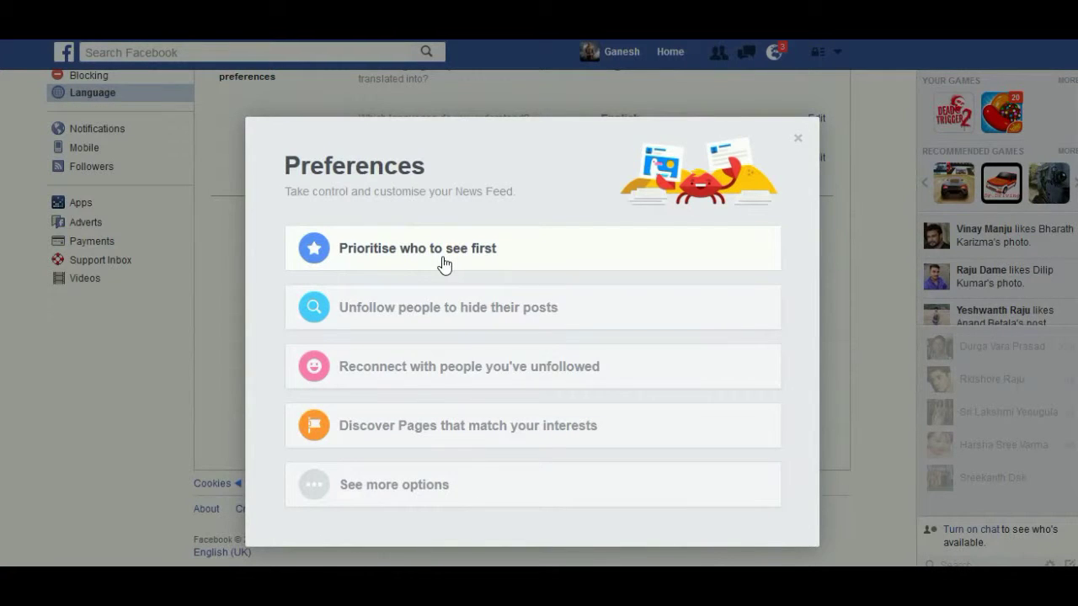
pyautogui.click(444, 265)
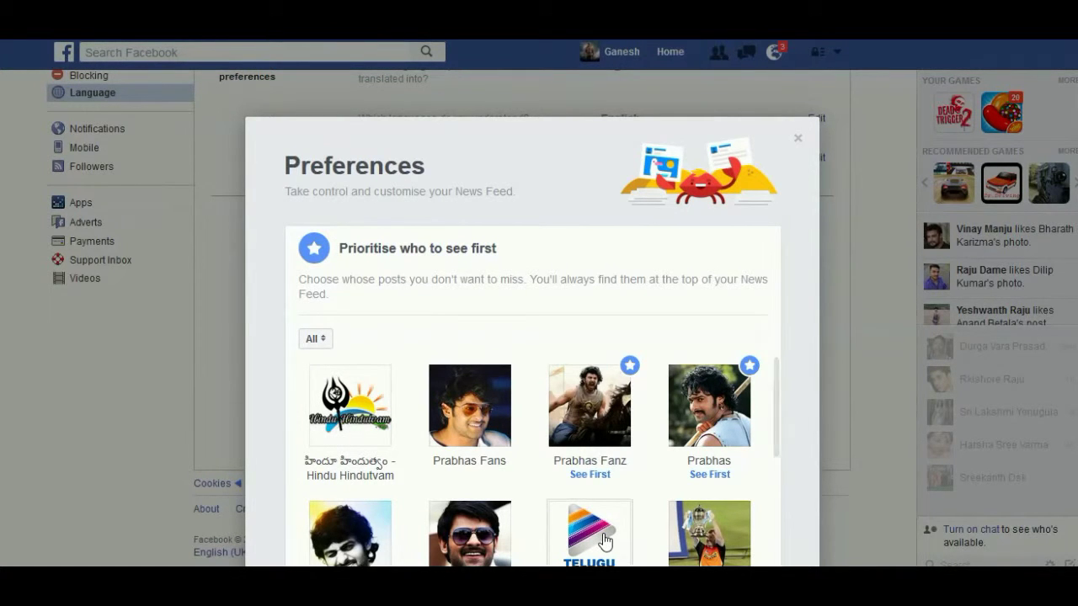
pyautogui.scroll(-5, 603, 542)
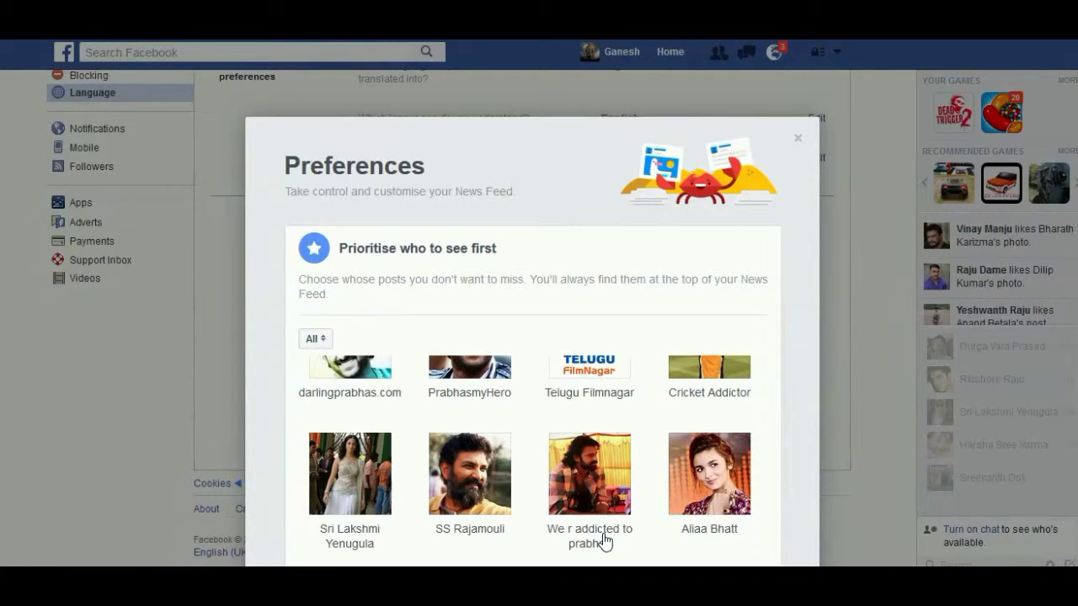
pyautogui.click(466, 482)
pyautogui.scroll(-2, 581, 349)
pyautogui.scroll(-3, 580, 349)
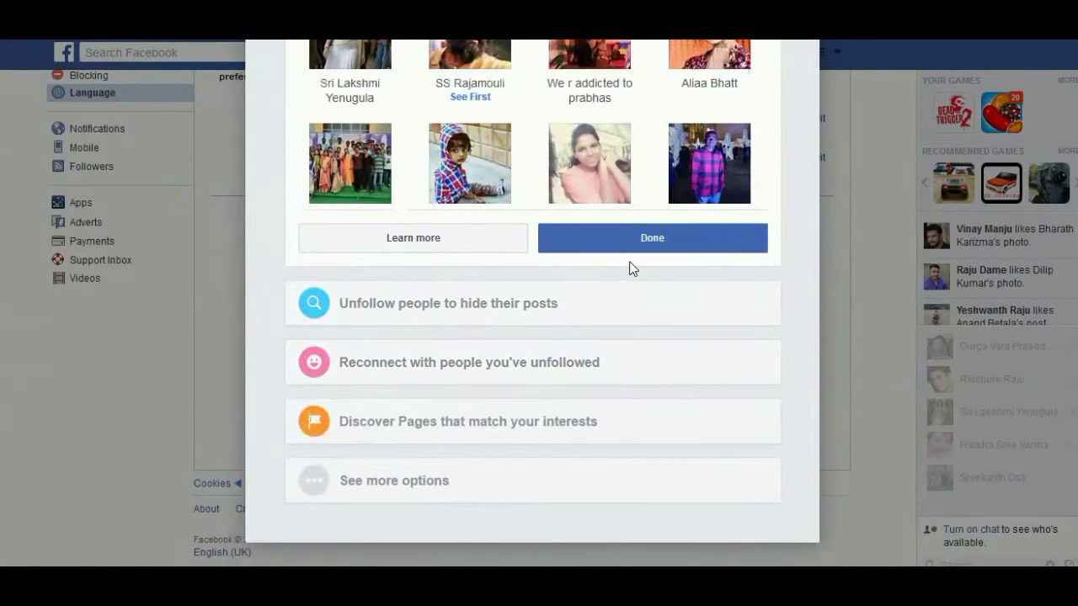
pyautogui.click(654, 242)
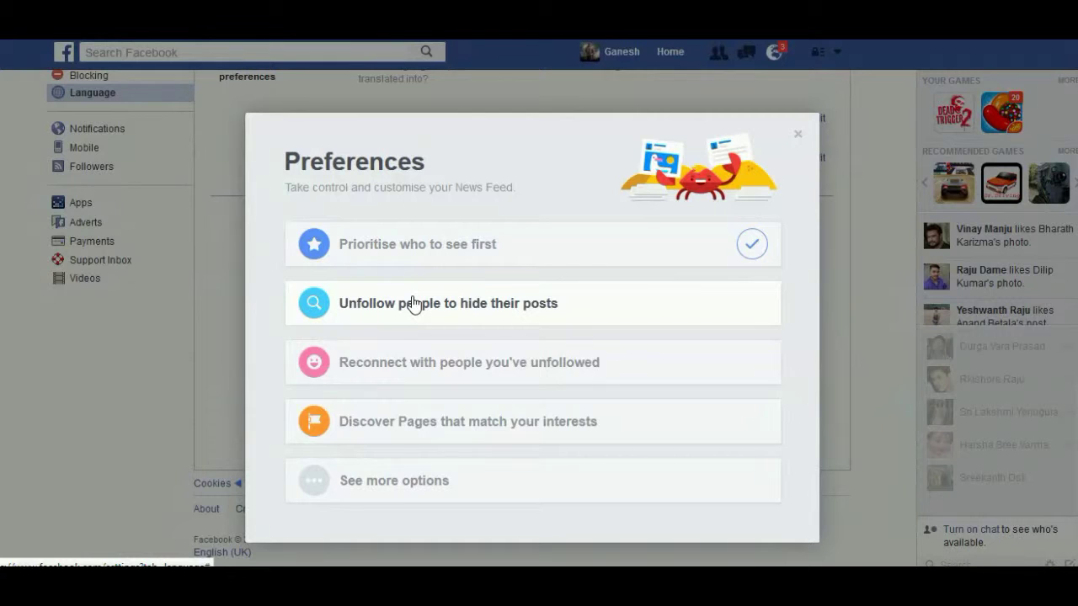
# Unfollow Rebal Star Prabhas (RSP) and another person's profile, undoing the India Today unfollow
pyautogui.click(412, 303)
pyautogui.scroll(-3, 600, 386)
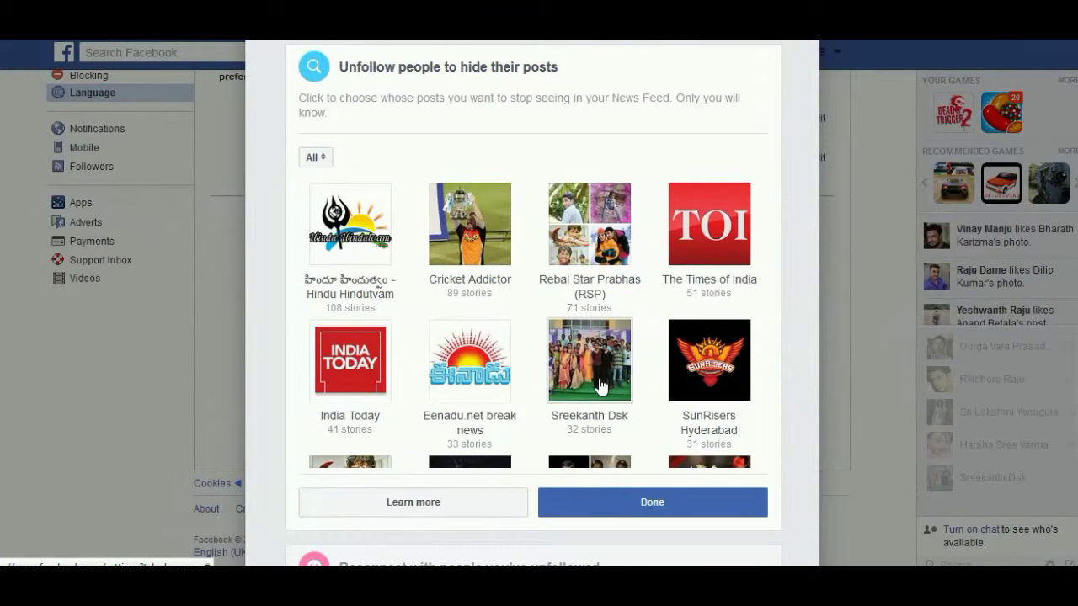
pyautogui.click(581, 245)
pyautogui.click(359, 388)
pyautogui.click(359, 388)
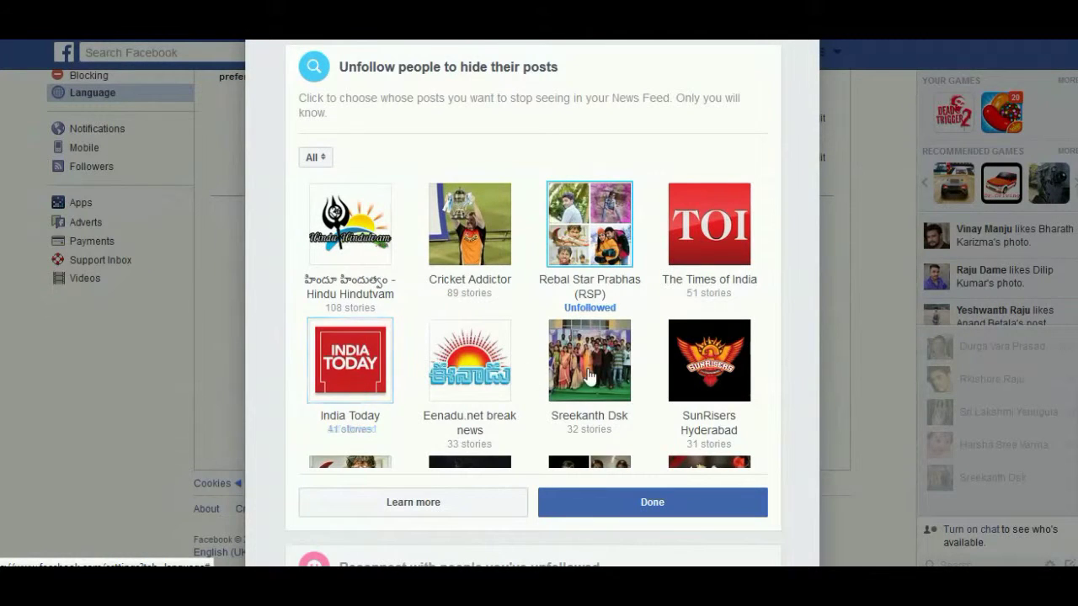
pyautogui.scroll(-2, 590, 375)
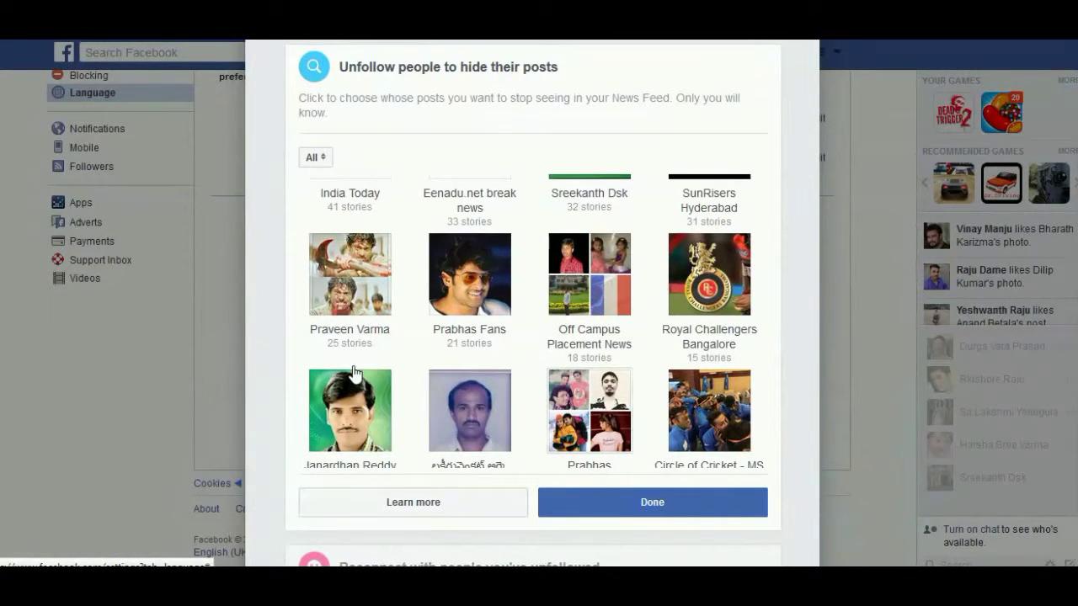
pyautogui.click(353, 400)
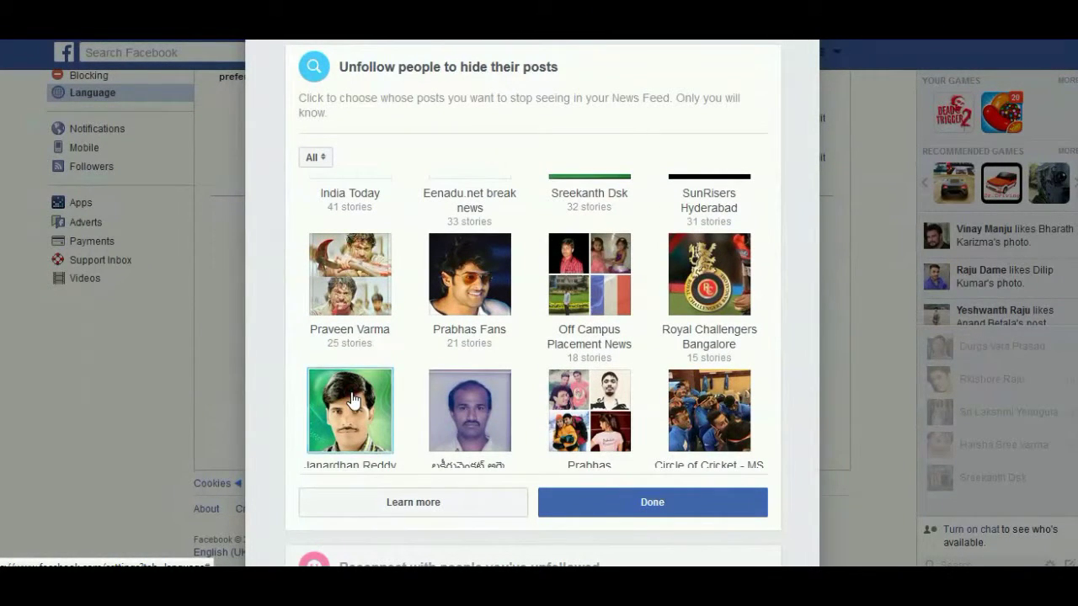
pyautogui.click(609, 502)
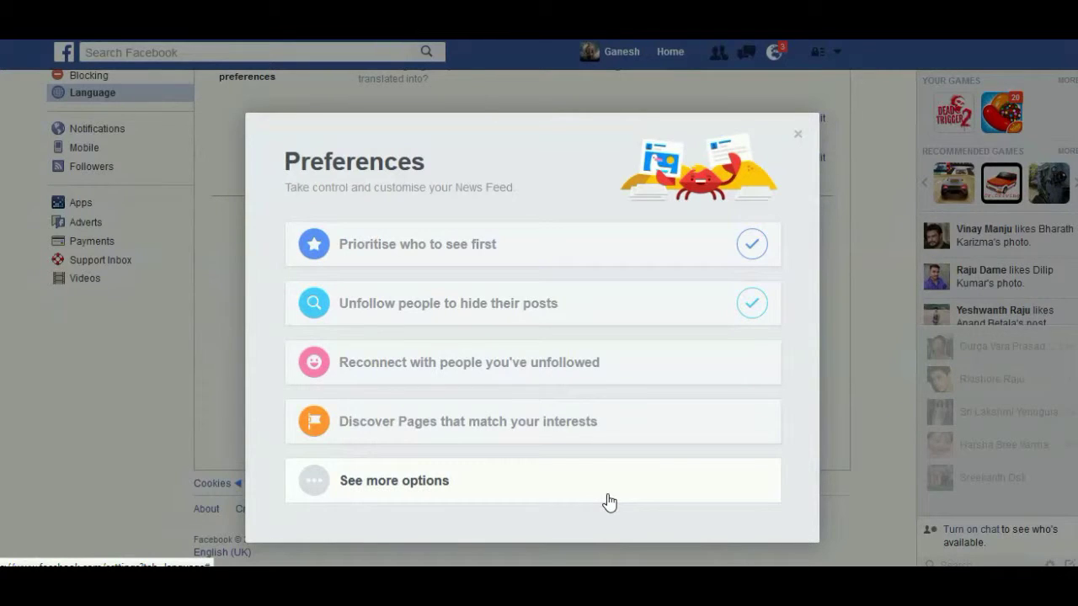
# Re-follow Alia Bhatt Fans Club and one unfollowed person from the Reconnect list
pyautogui.click(535, 368)
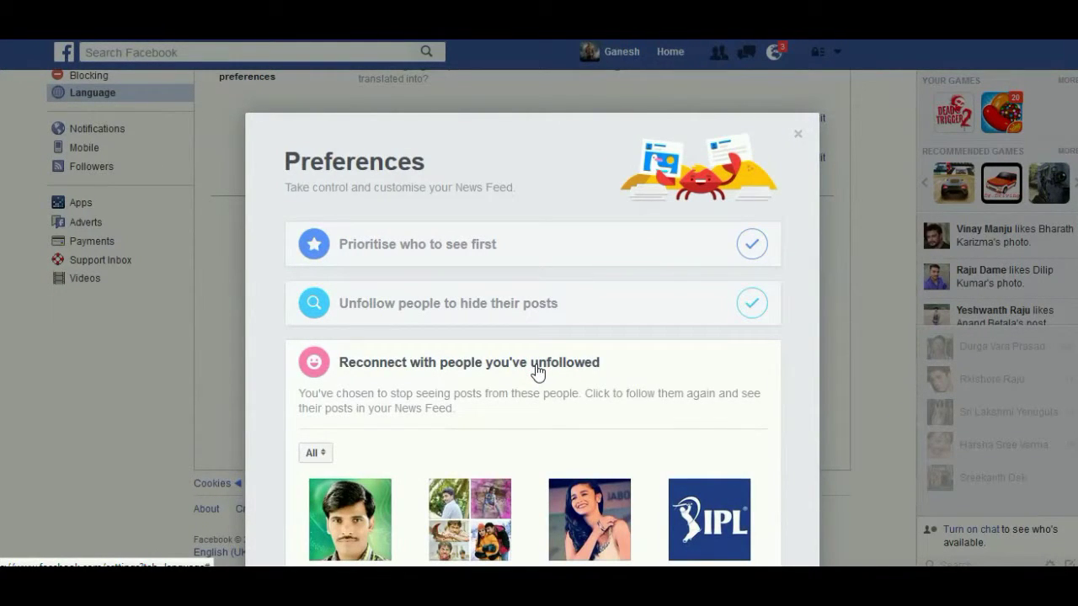
pyautogui.scroll(-2, 567, 497)
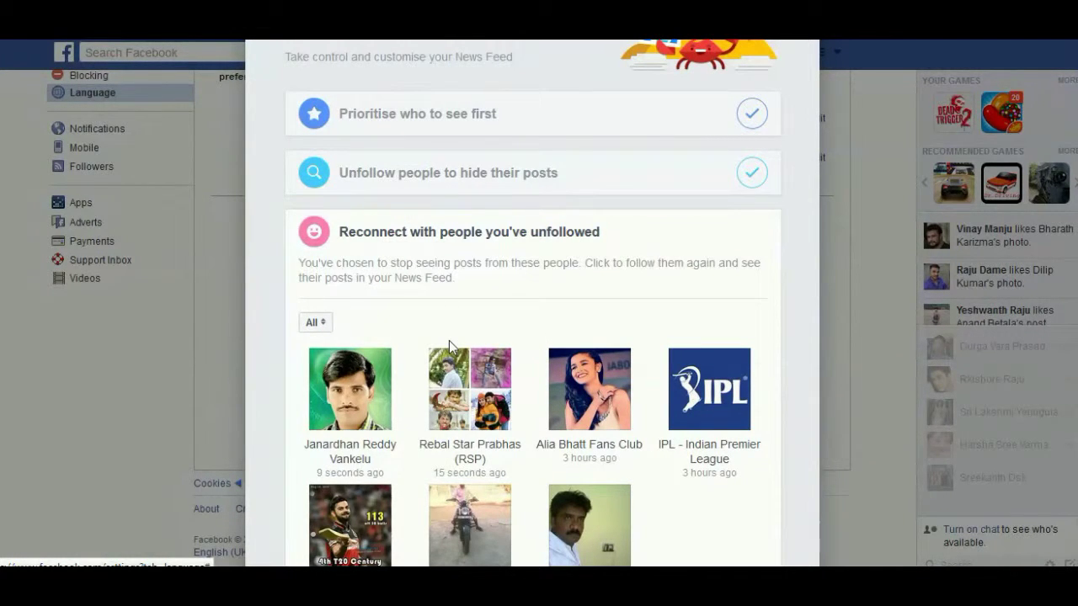
pyautogui.scroll(-2, 449, 340)
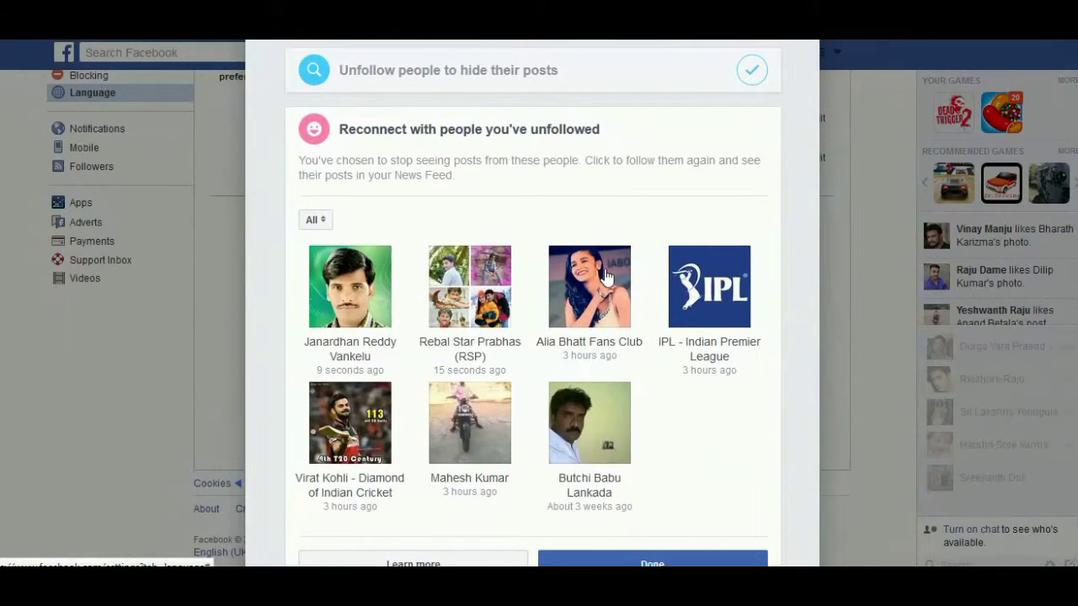
pyautogui.click(602, 274)
pyautogui.click(374, 309)
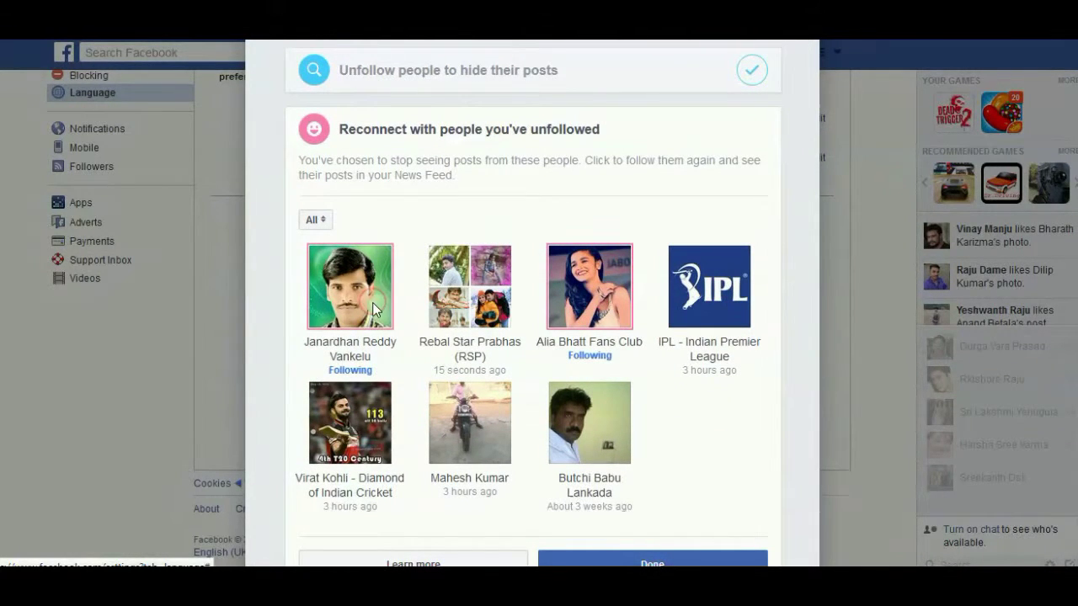
pyautogui.click(603, 563)
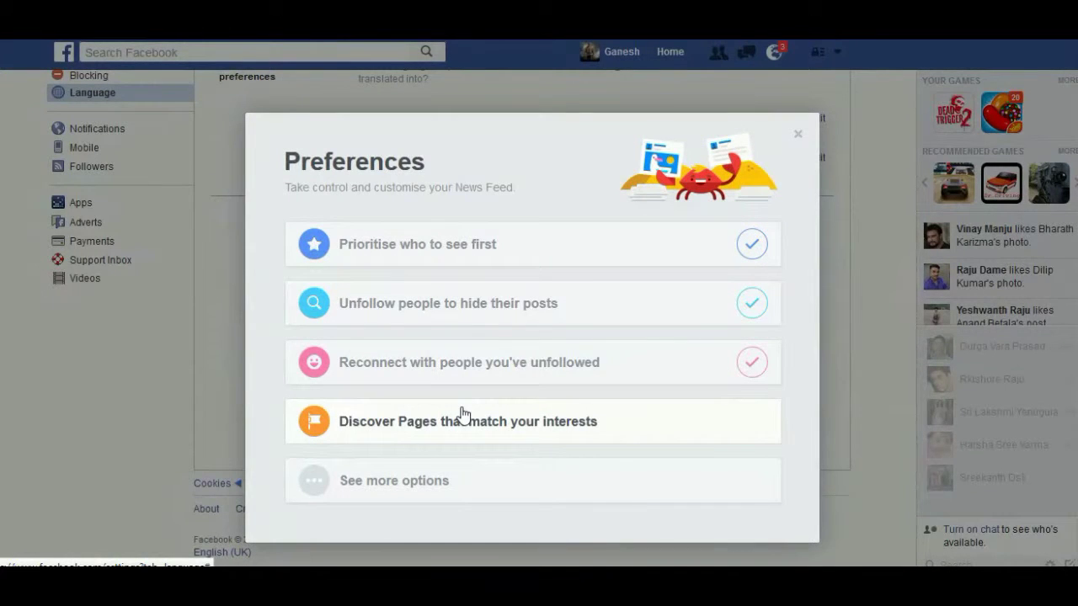
# Like the Mana Stars page in Discover Pages and close News Feed Preferences
pyautogui.click(544, 436)
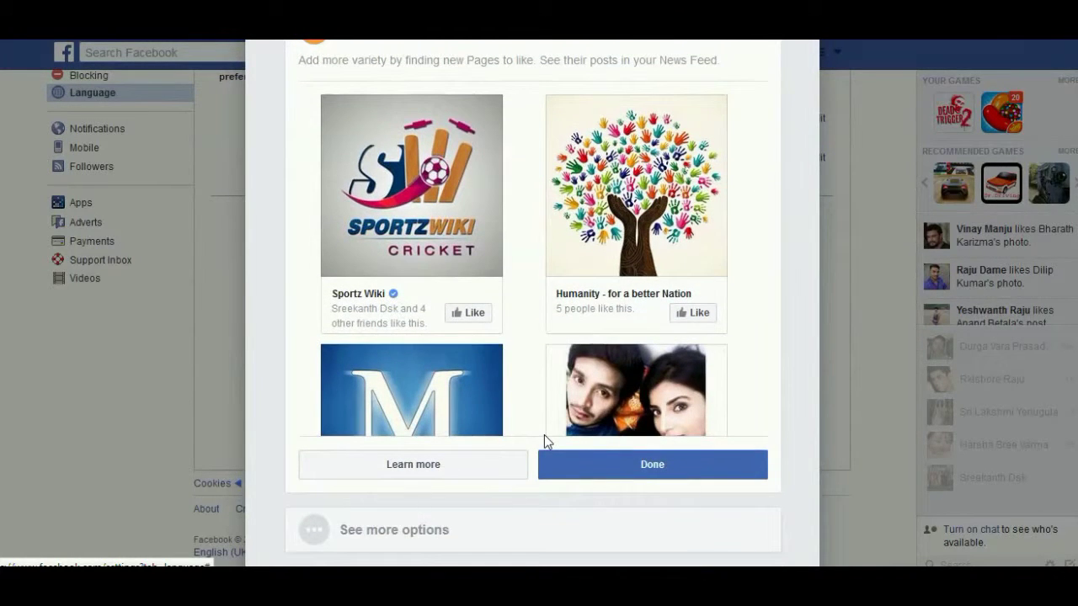
pyautogui.scroll(-2, 562, 301)
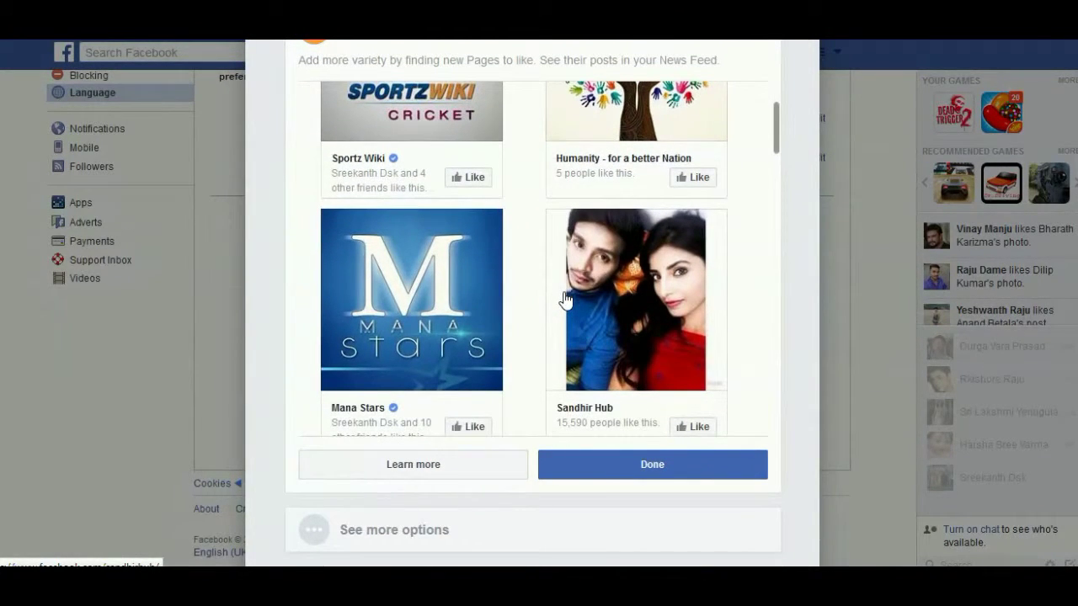
pyautogui.click(469, 301)
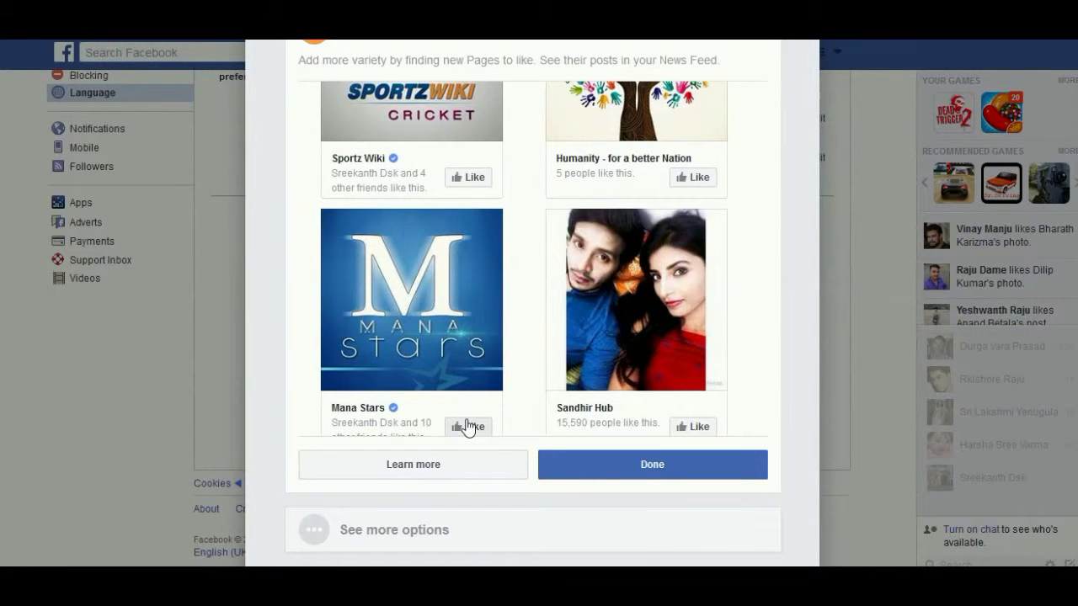
pyautogui.click(468, 427)
pyautogui.click(609, 471)
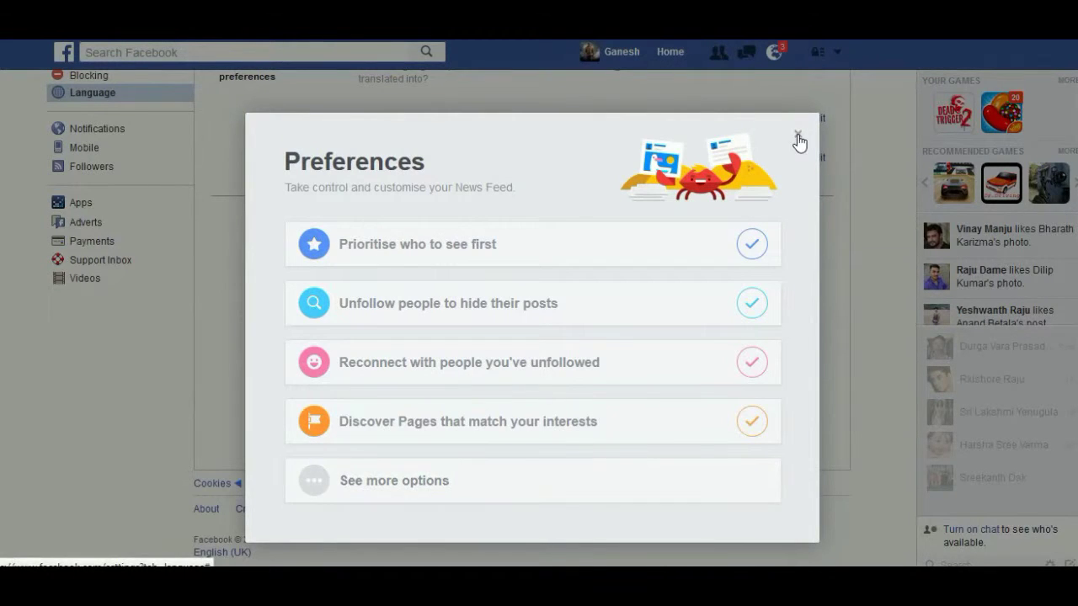
pyautogui.click(798, 136)
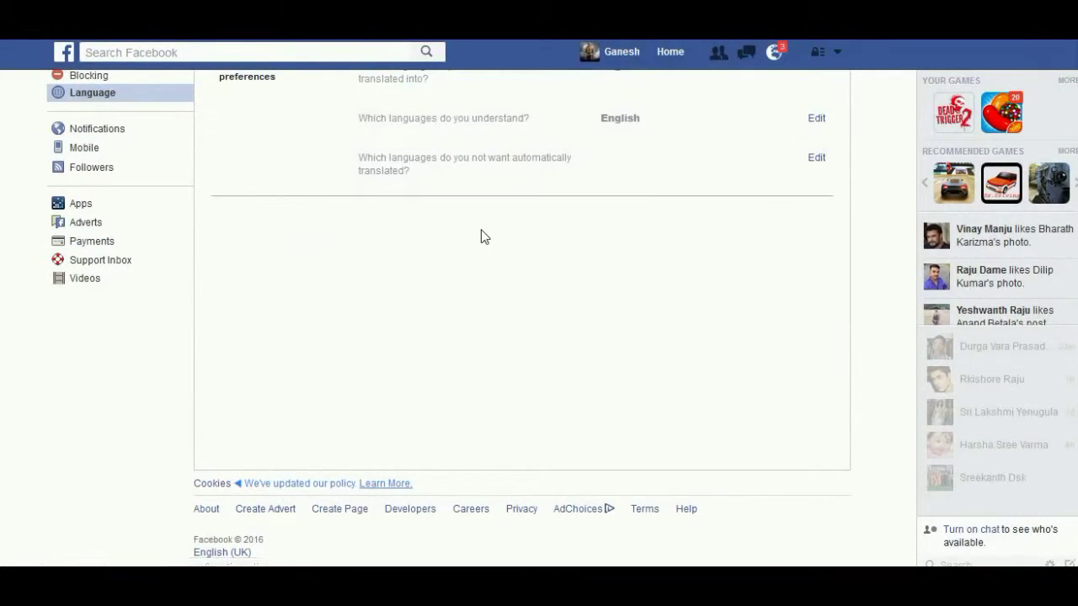
# Set Who Can Follow Me to Everybody in Follower Settings
pyautogui.scroll(1, 481, 236)
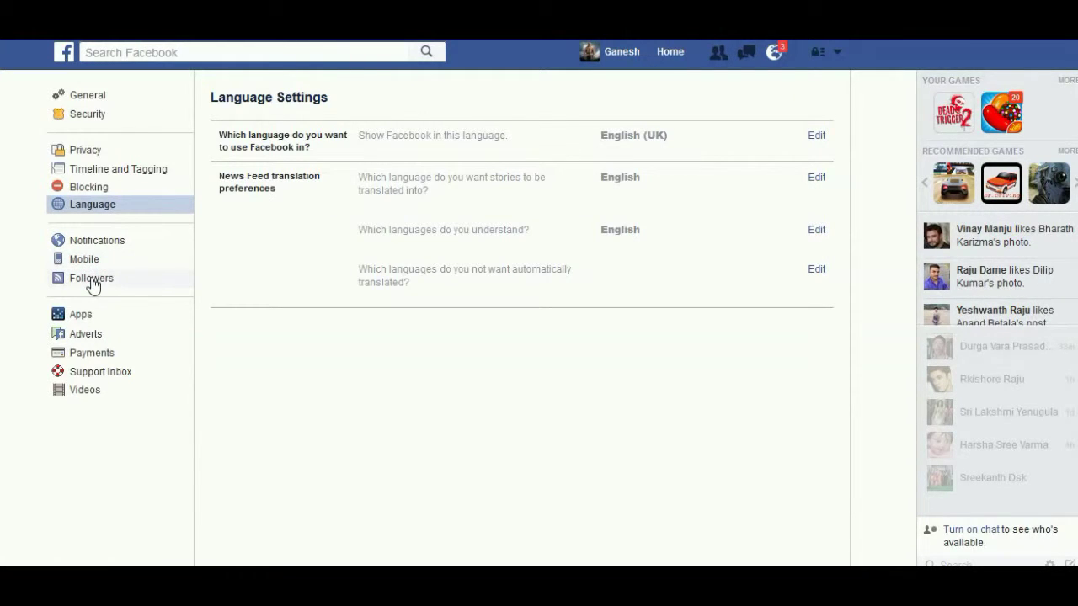
pyautogui.click(92, 284)
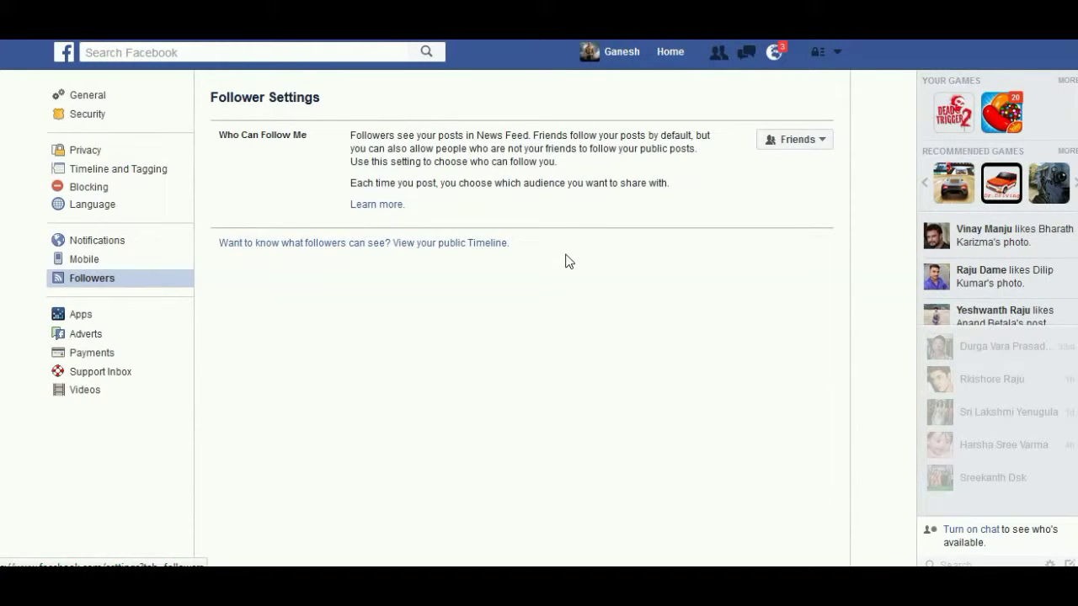
pyautogui.click(805, 145)
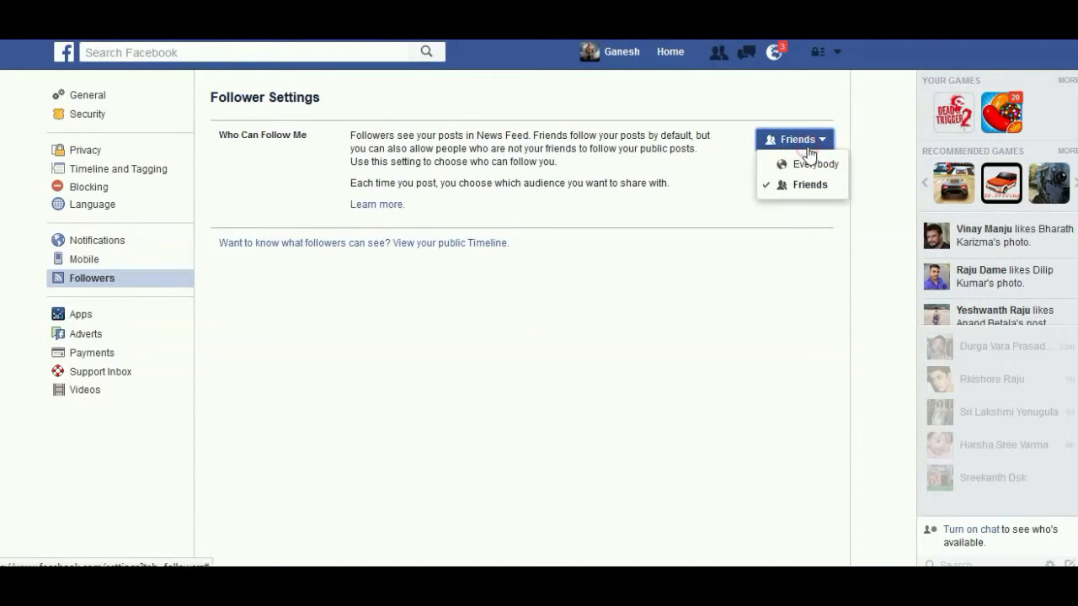
pyautogui.click(804, 165)
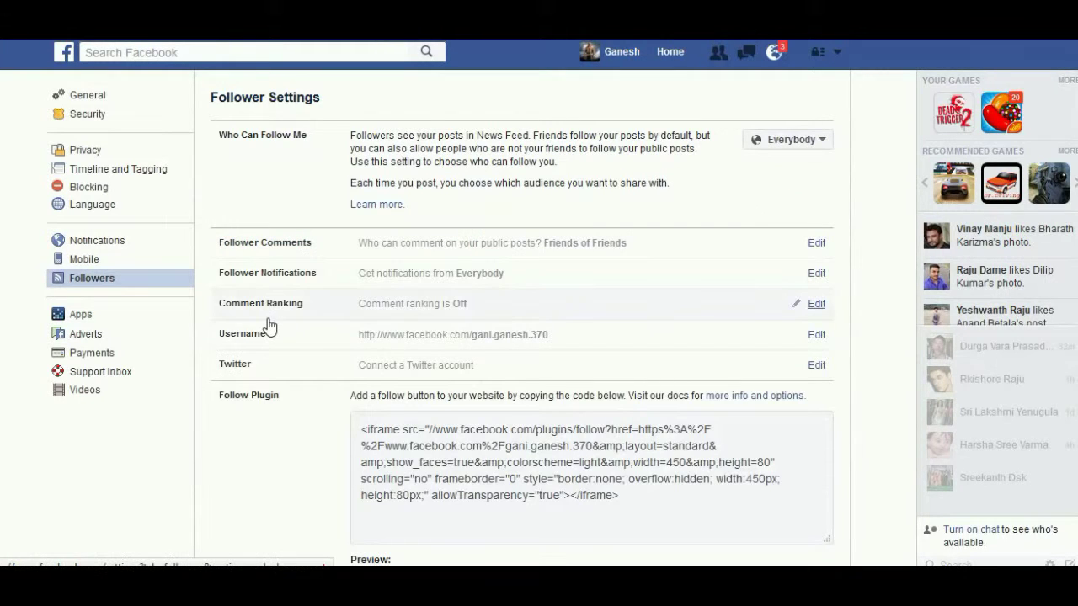
# Open Mobile Settings and cancel the 'Lost your phone?' dialog without logging the phone out
pyautogui.click(81, 261)
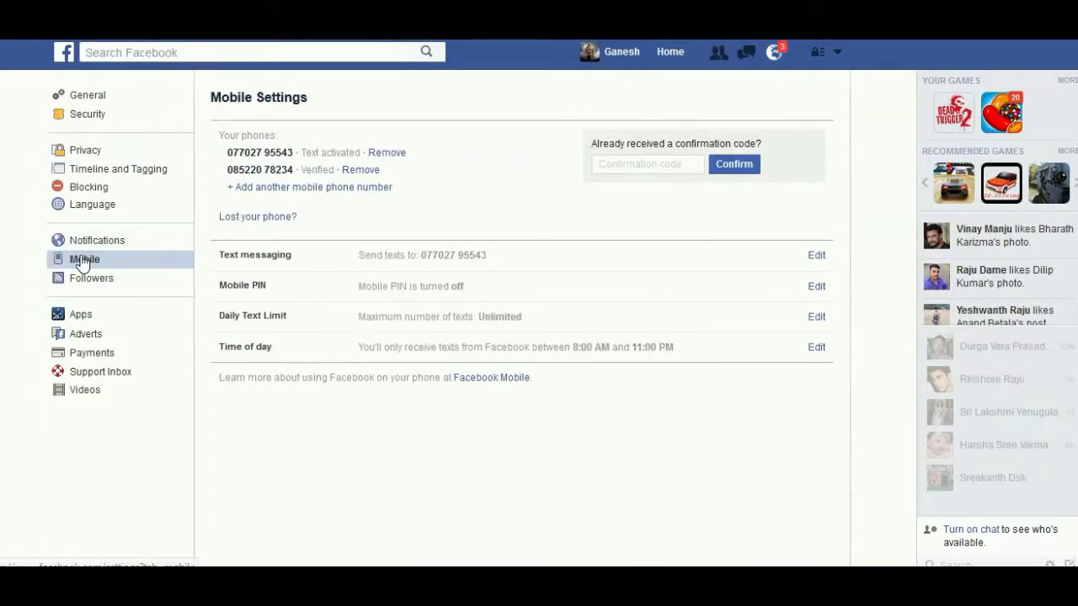
pyautogui.click(270, 218)
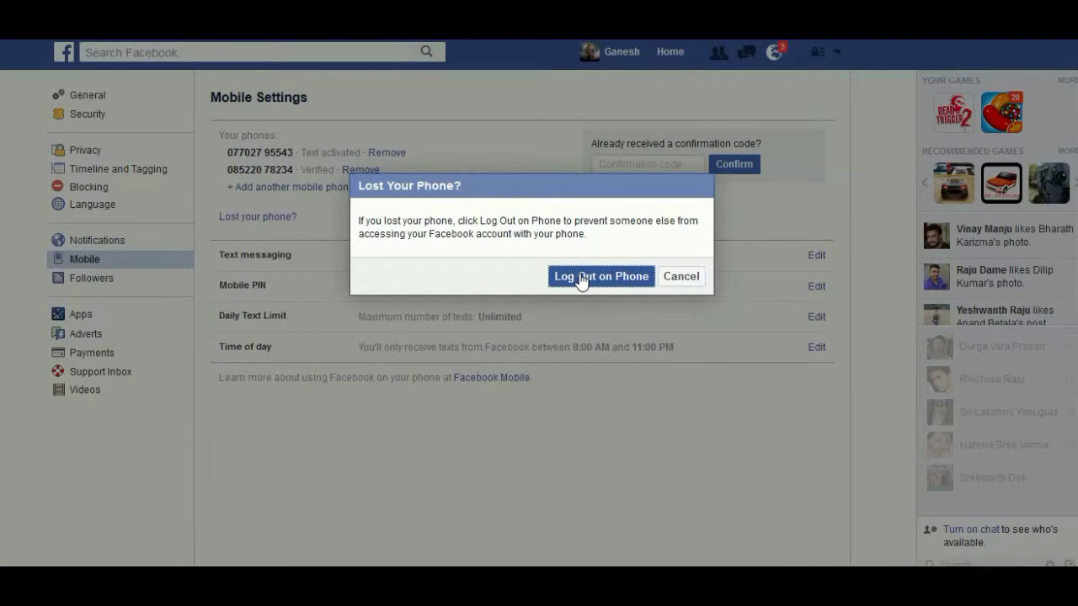
pyautogui.click(681, 278)
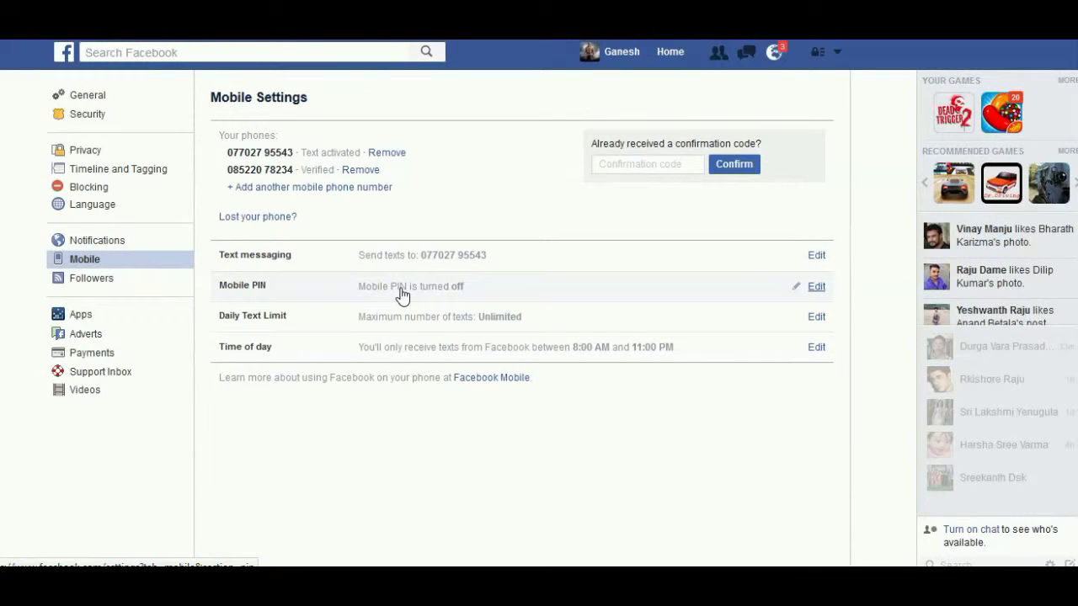
pyautogui.click(815, 288)
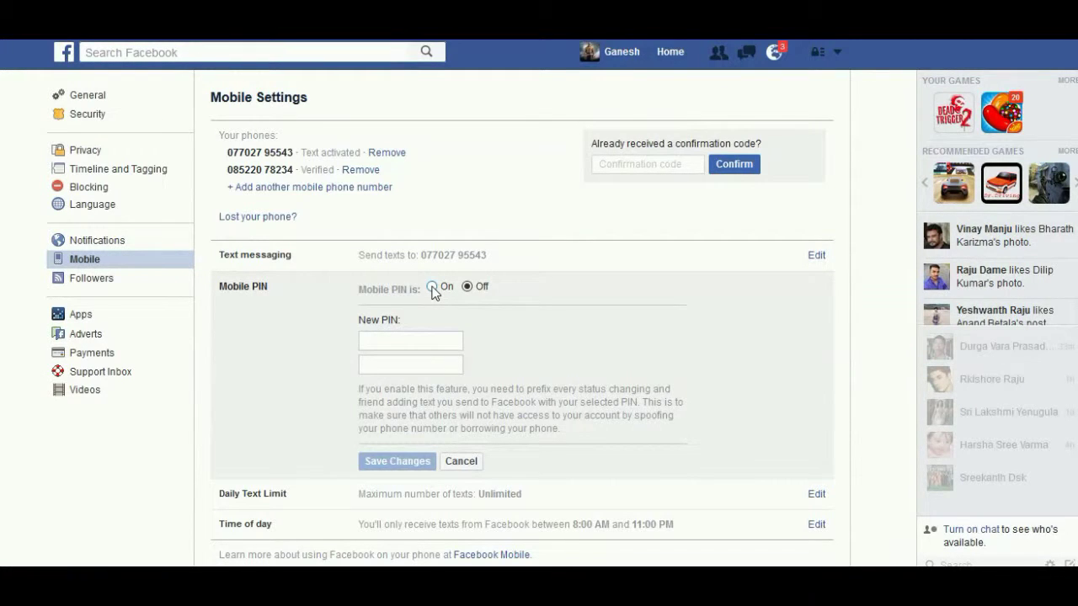
pyautogui.click(432, 288)
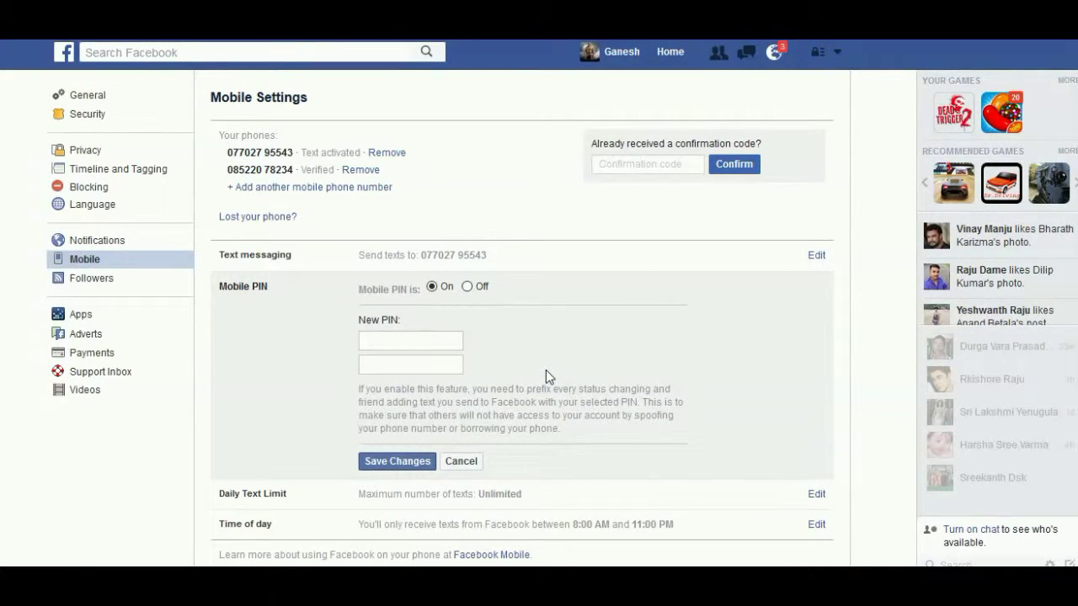
pyautogui.click(427, 329)
pyautogui.click(460, 460)
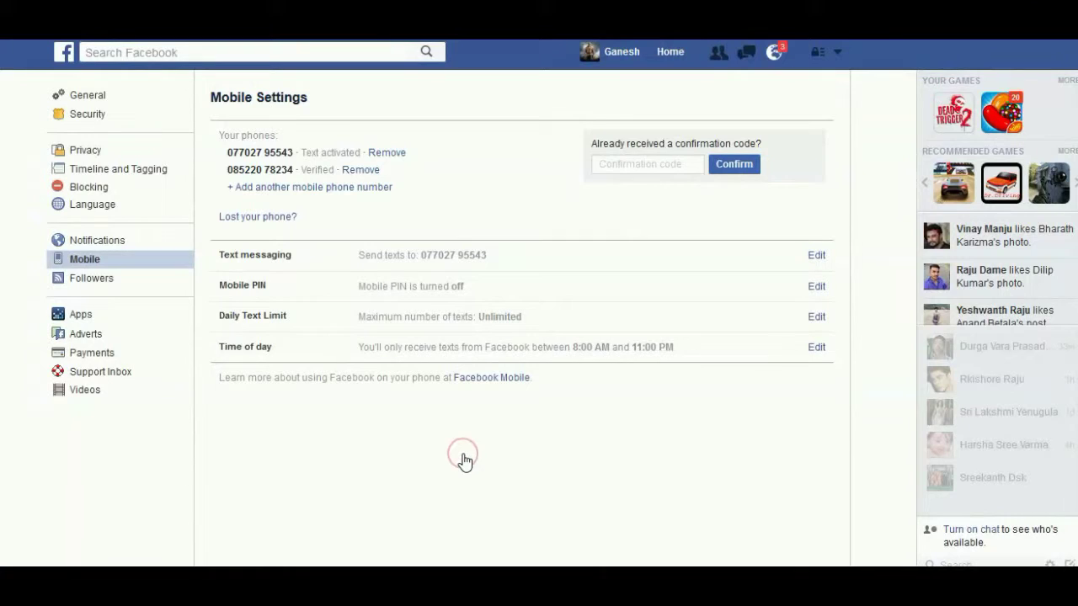
pyautogui.click(816, 318)
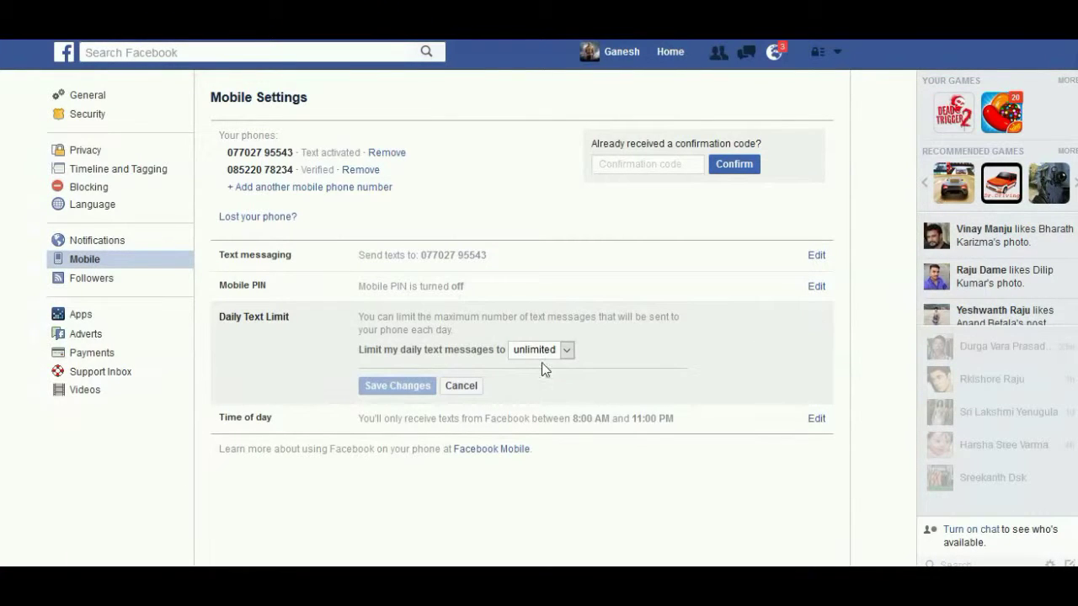
pyautogui.click(565, 351)
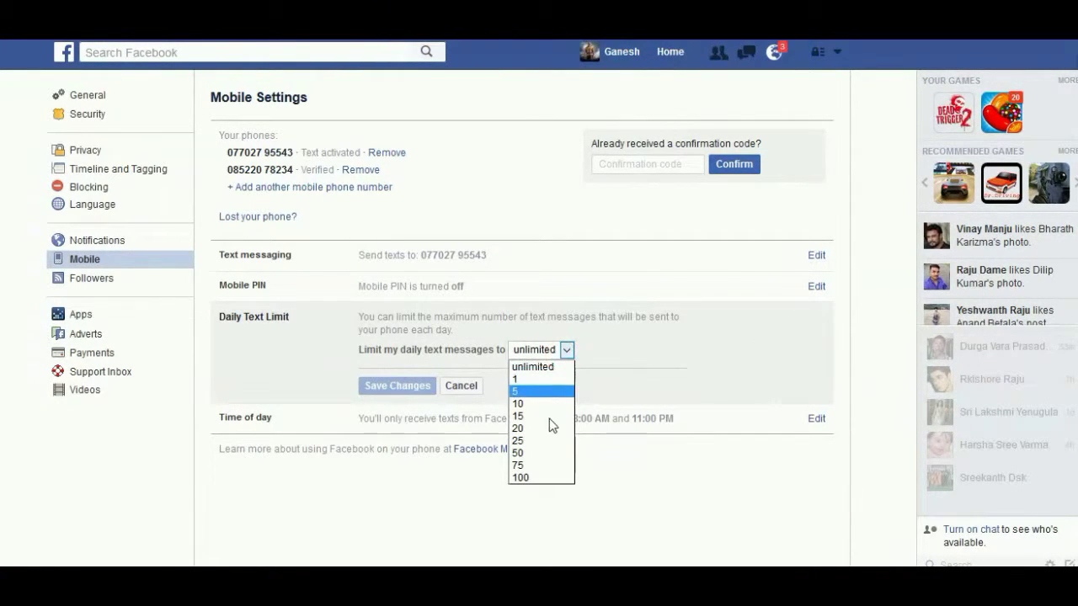
pyautogui.click(561, 367)
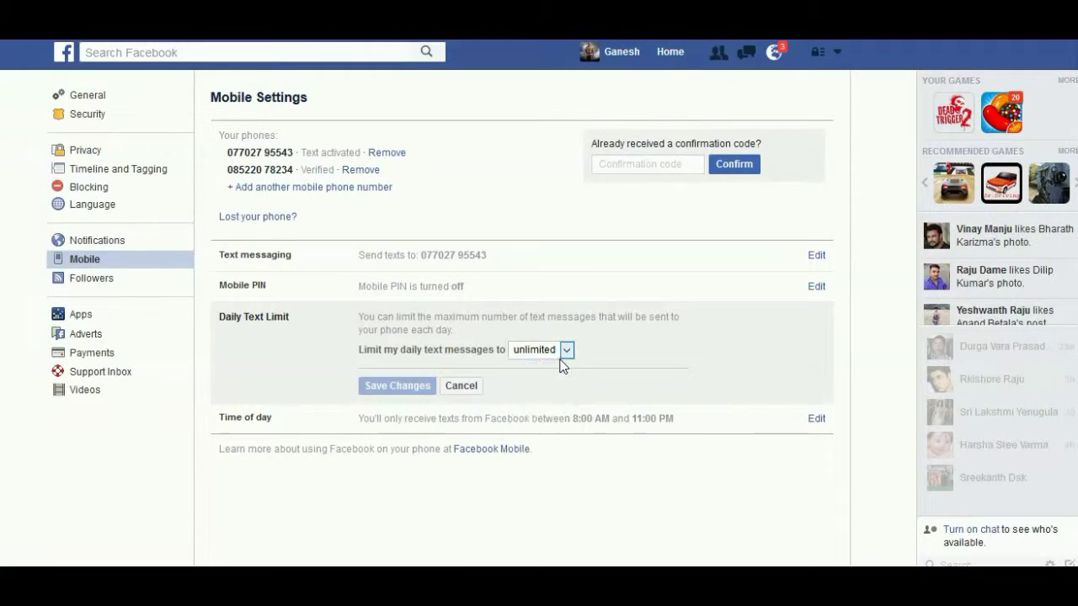
pyautogui.click(461, 385)
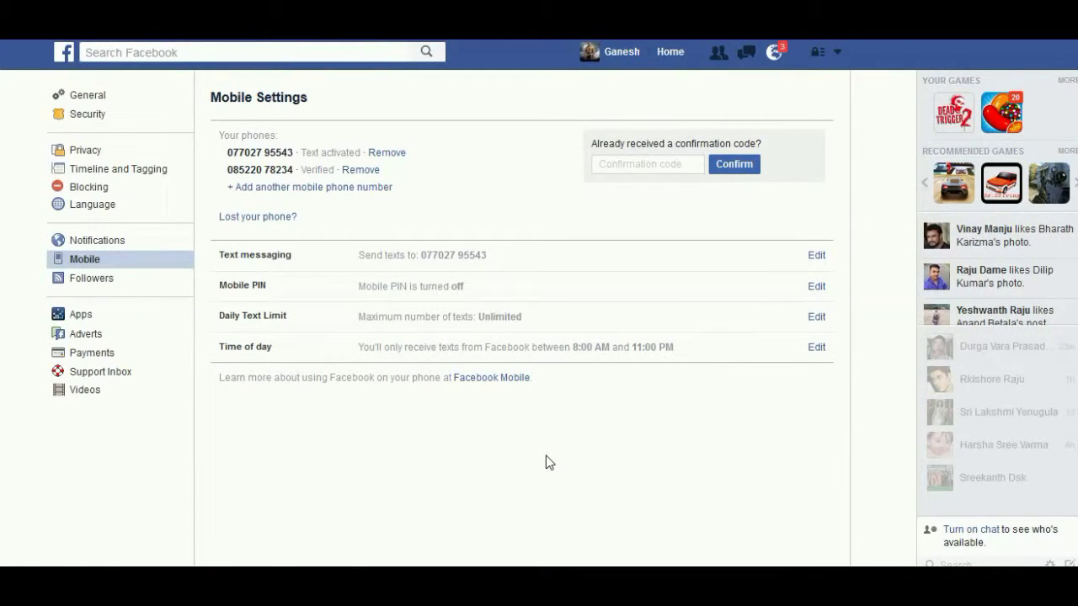
# Cancel the time-of-day edit so texts stay limited to 08:00–23:00, then open App Settings
pyautogui.click(817, 348)
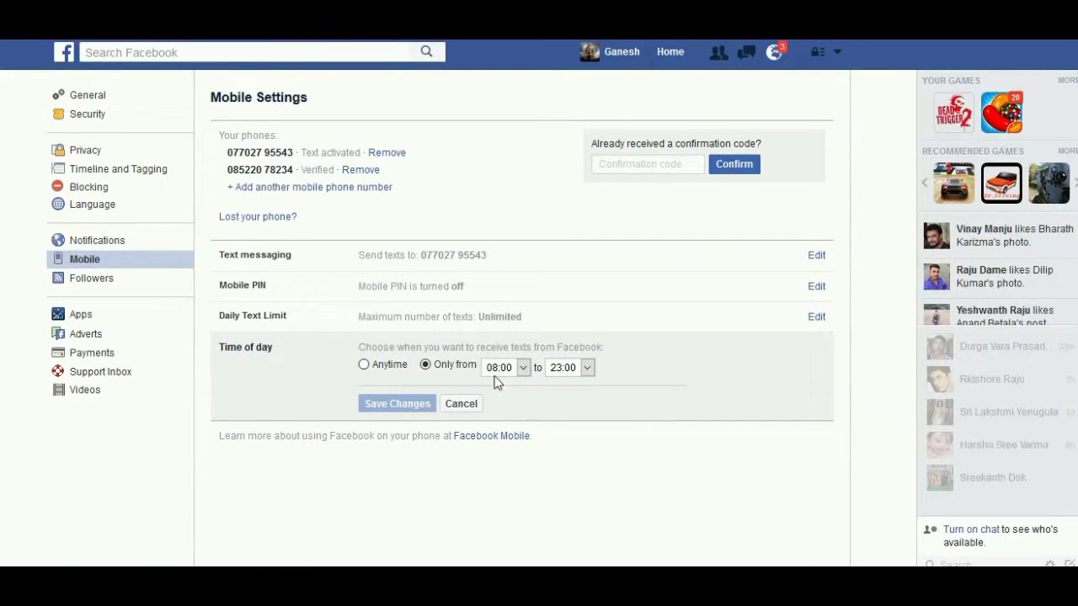
pyautogui.click(388, 364)
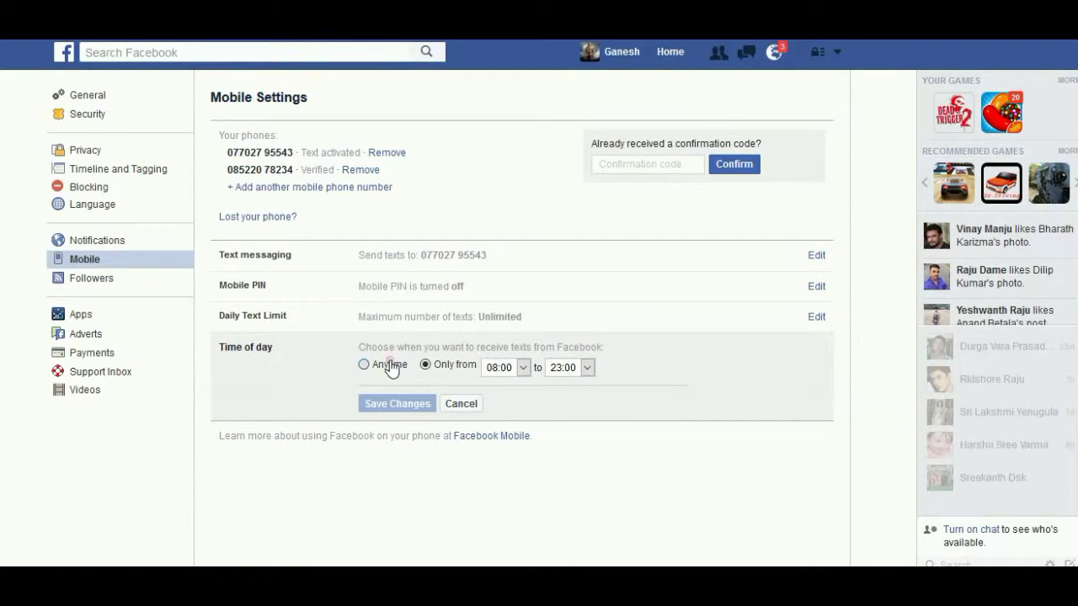
pyautogui.click(436, 367)
pyautogui.click(459, 405)
pyautogui.click(84, 317)
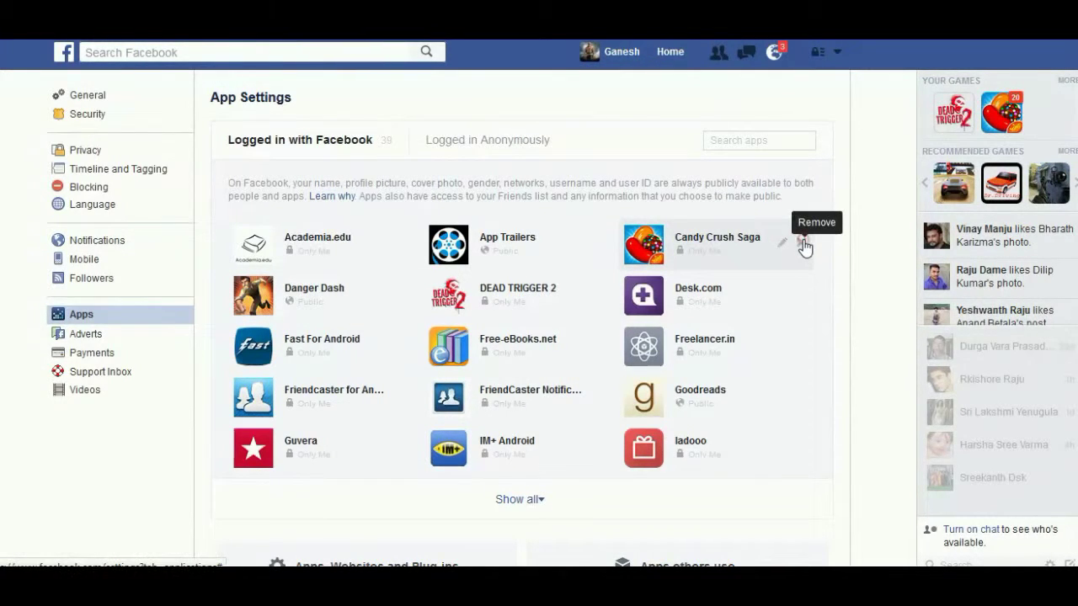
# Remove Candy Crush Saga, then Desk.com, from the logged-in apps list, confirming each removal
pyautogui.click(800, 244)
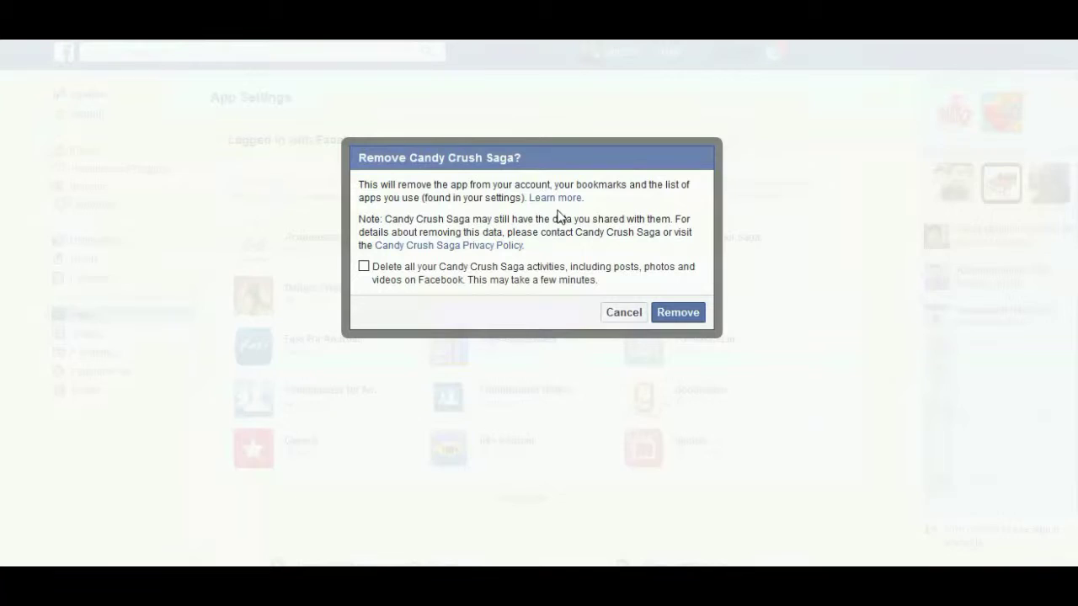
pyautogui.click(660, 312)
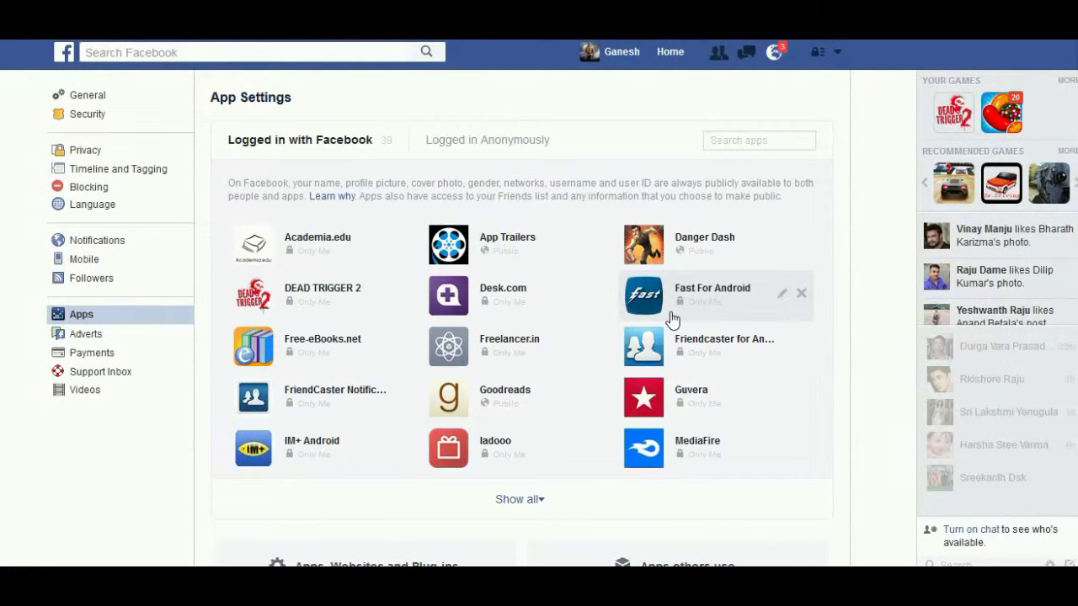
pyautogui.click(606, 293)
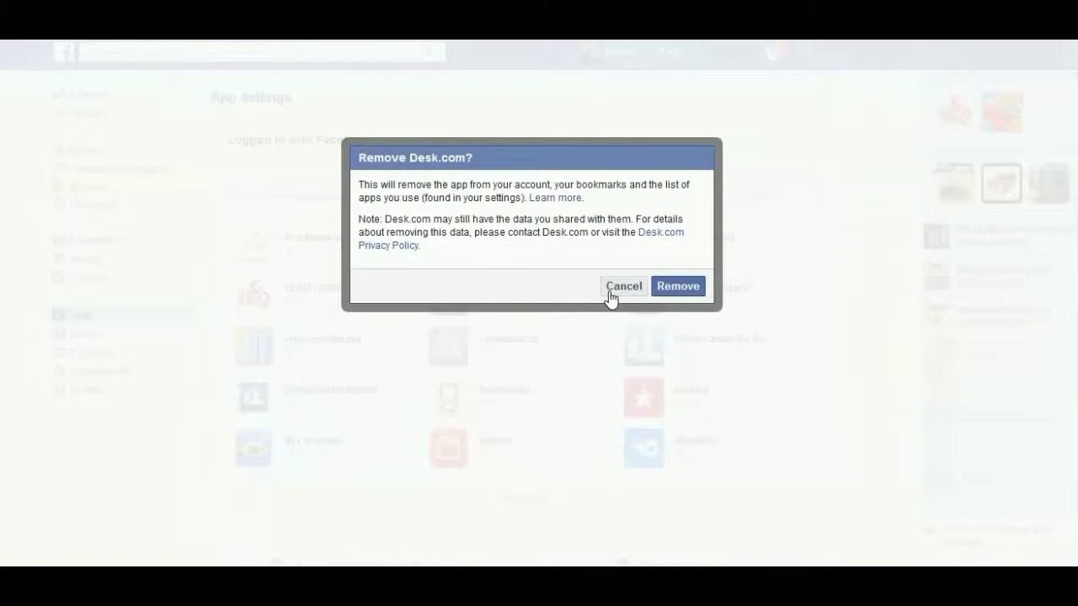
pyautogui.click(679, 289)
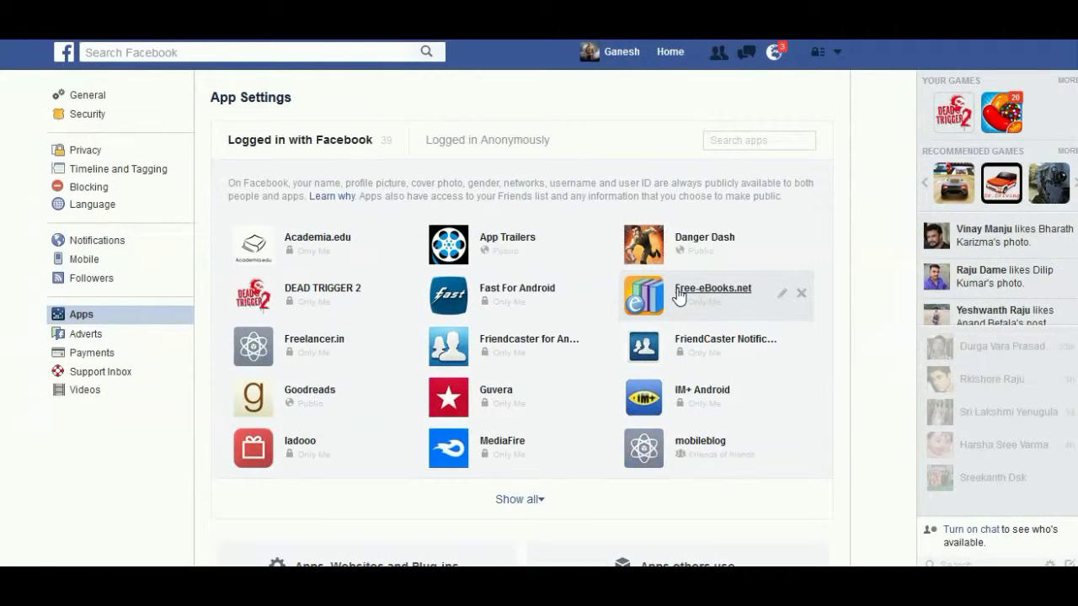